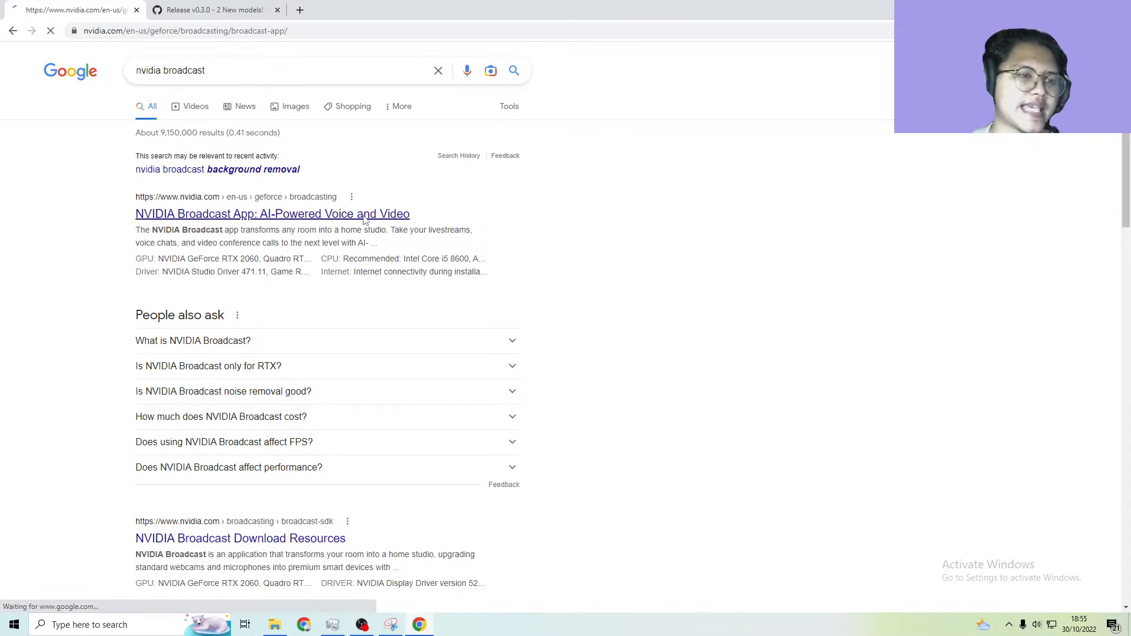
# Highlight the NVIDIA Broadcast heading on the product page
pyautogui.scroll(-2, 470, 263)
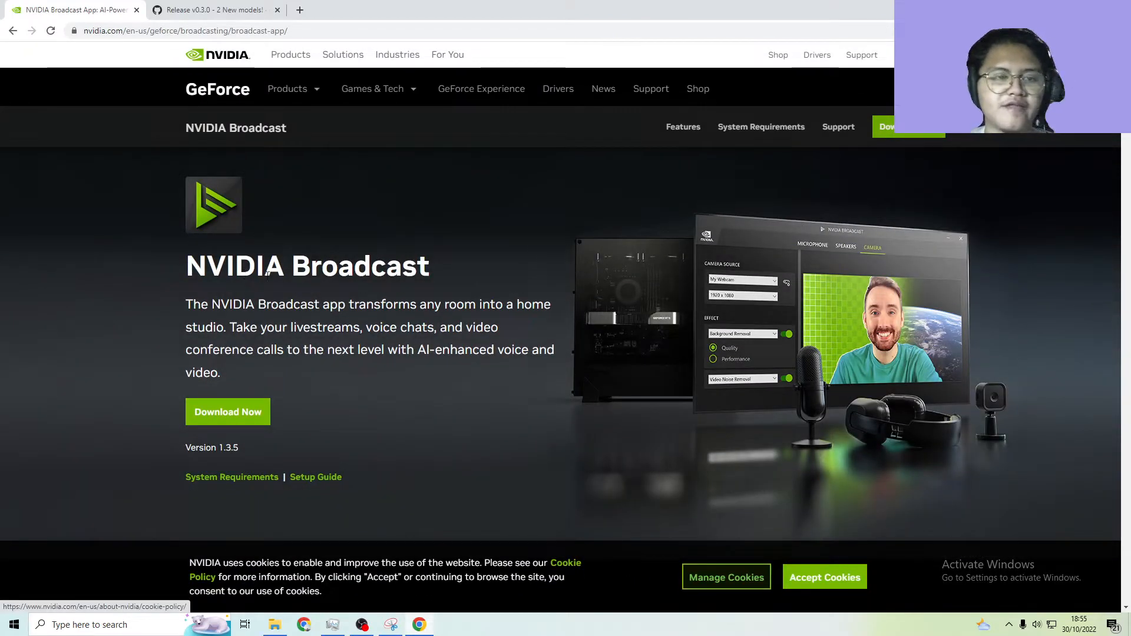
pyautogui.moveTo(182, 272); pyautogui.dragTo(444, 268)
pyautogui.click(444, 286)
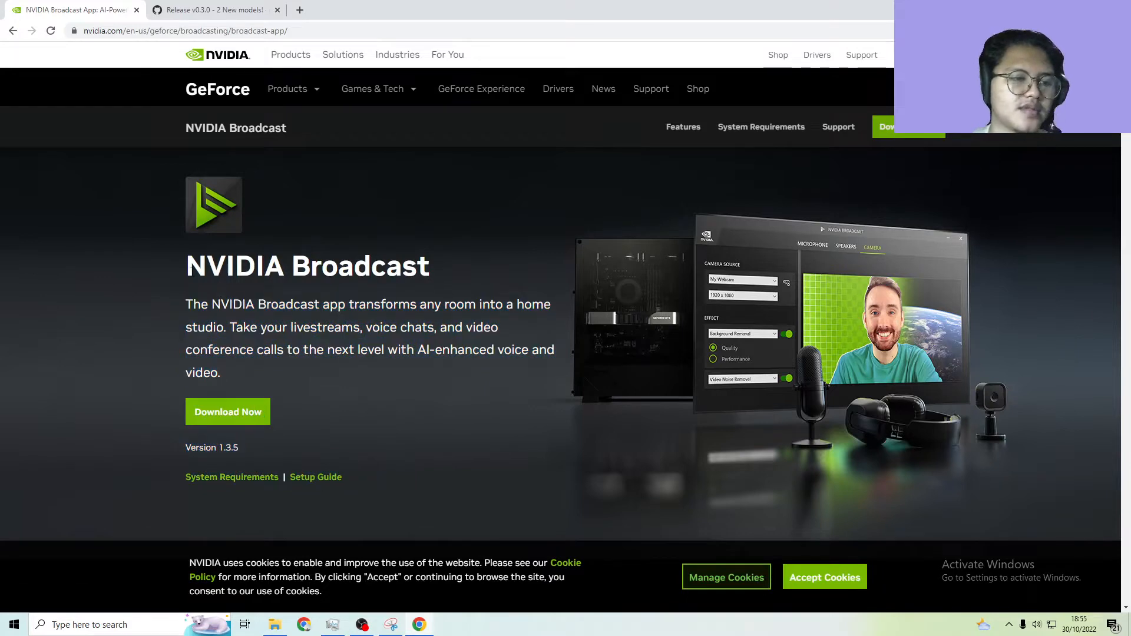
pyautogui.moveTo(186, 268); pyautogui.dragTo(434, 265)
pyautogui.click(430, 272)
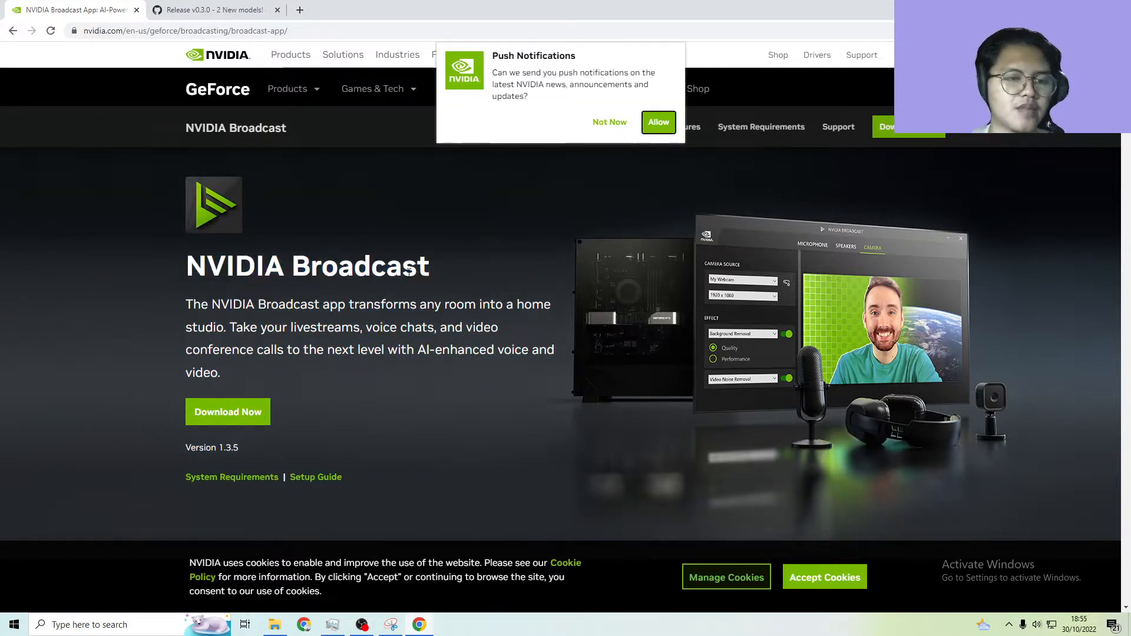
# Decline the site's push notifications and look through the NVIDIA Broadcast feature and Get Started sections
pyautogui.scroll(-2, 408, 274)
pyautogui.click(609, 122)
pyautogui.scroll(-7, 432, 299)
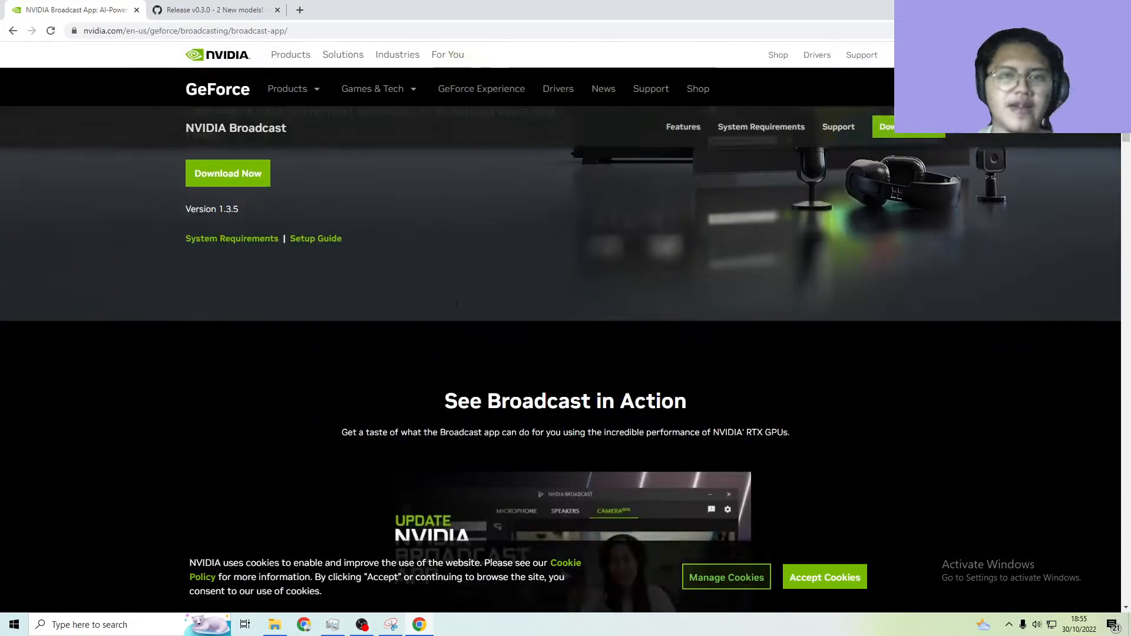
pyautogui.scroll(-15, 369, 273)
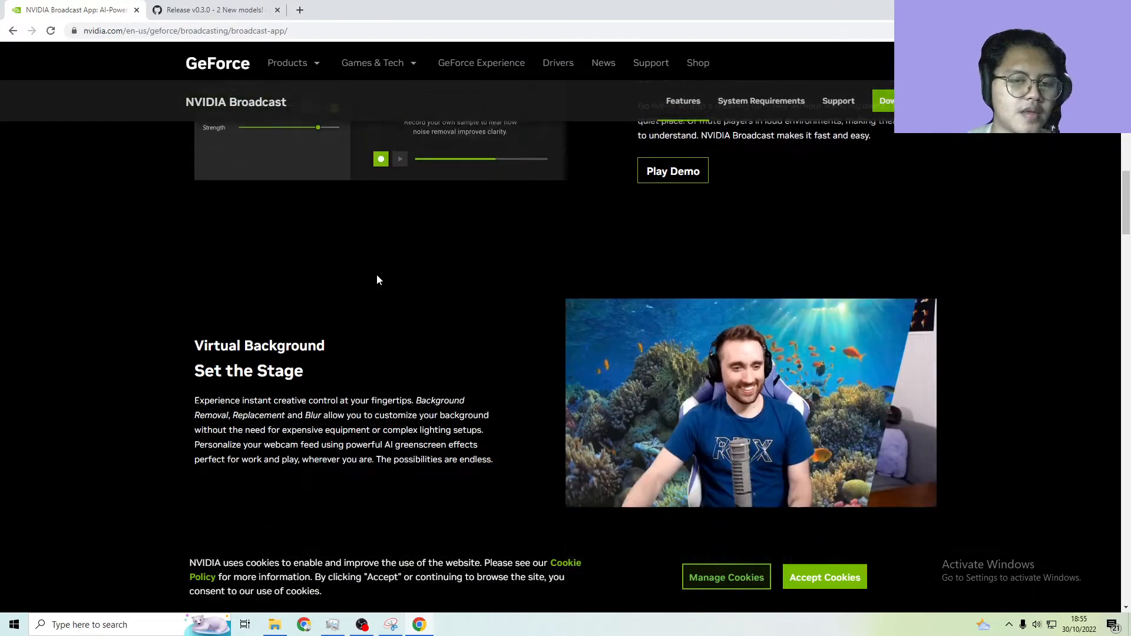
pyautogui.scroll(-15, 386, 276)
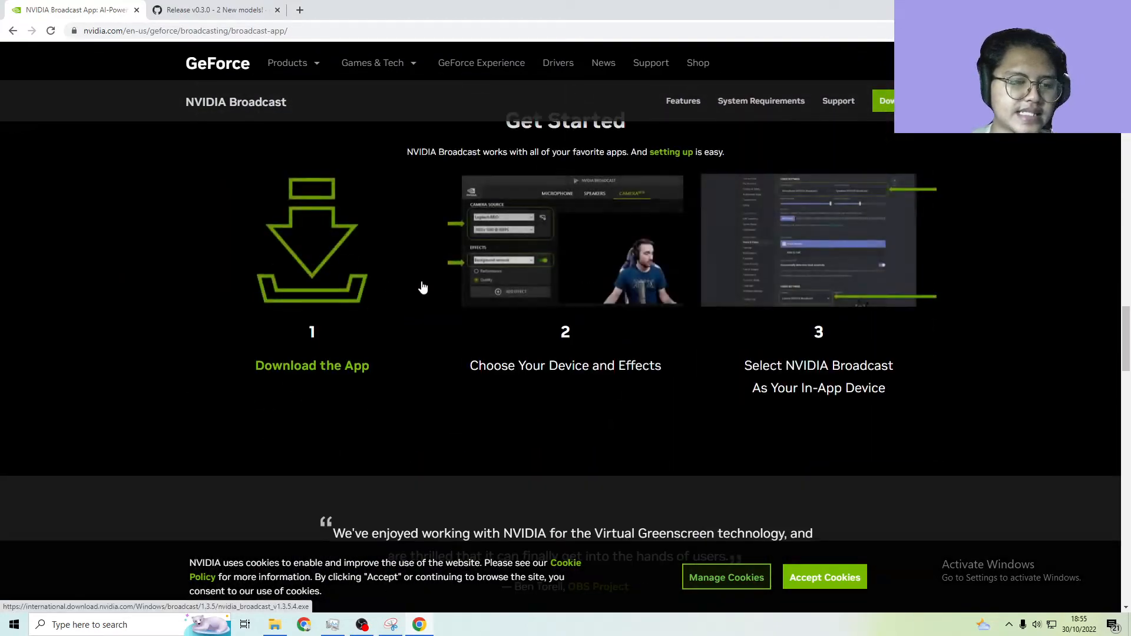
pyautogui.scroll(15, 422, 285)
pyautogui.scroll(20, 422, 285)
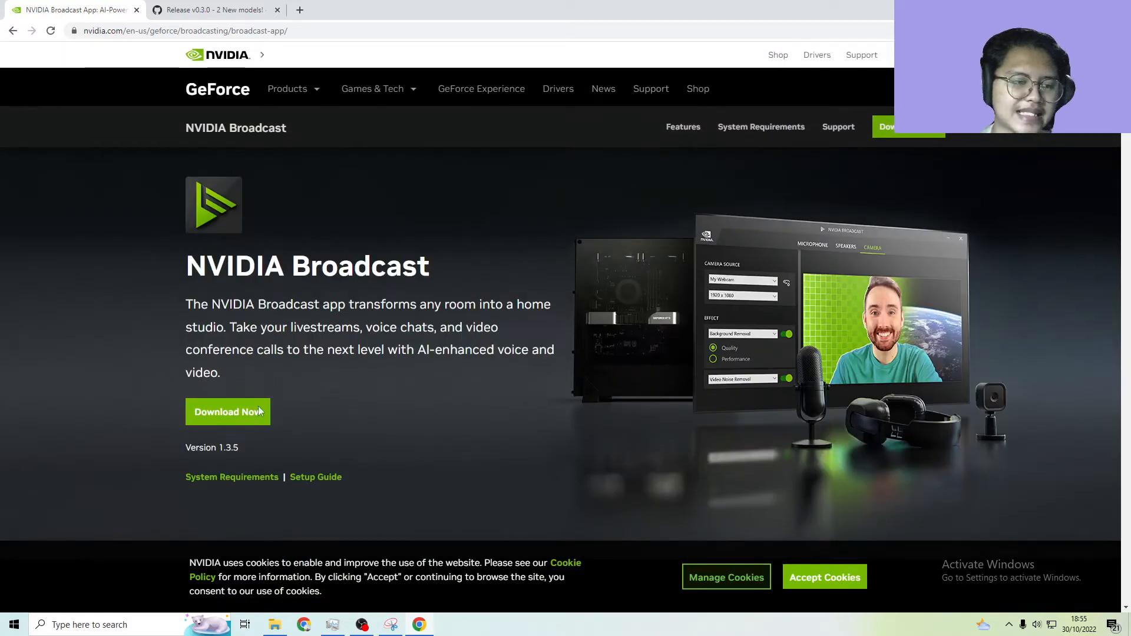
# Go to the page's System Requirements section and highlight the NVIDIA GeForce RTX 2060 entry in the GPU row
pyautogui.click(252, 479)
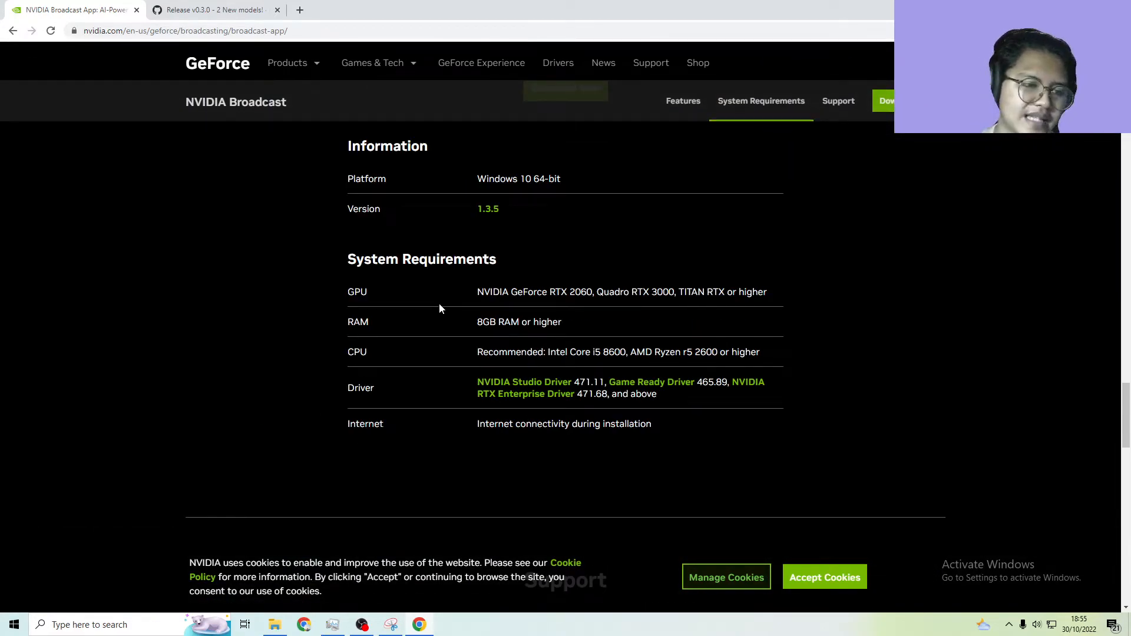
pyautogui.moveTo(358, 260); pyautogui.dragTo(506, 257)
pyautogui.click(507, 257)
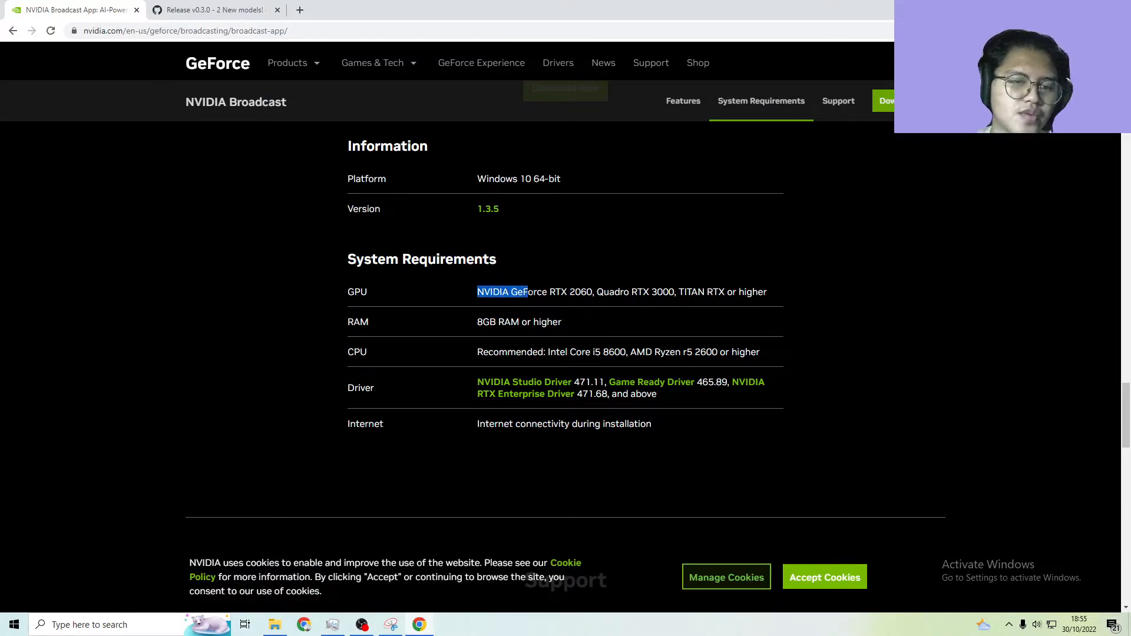
pyautogui.moveTo(527, 291); pyautogui.dragTo(553, 292)
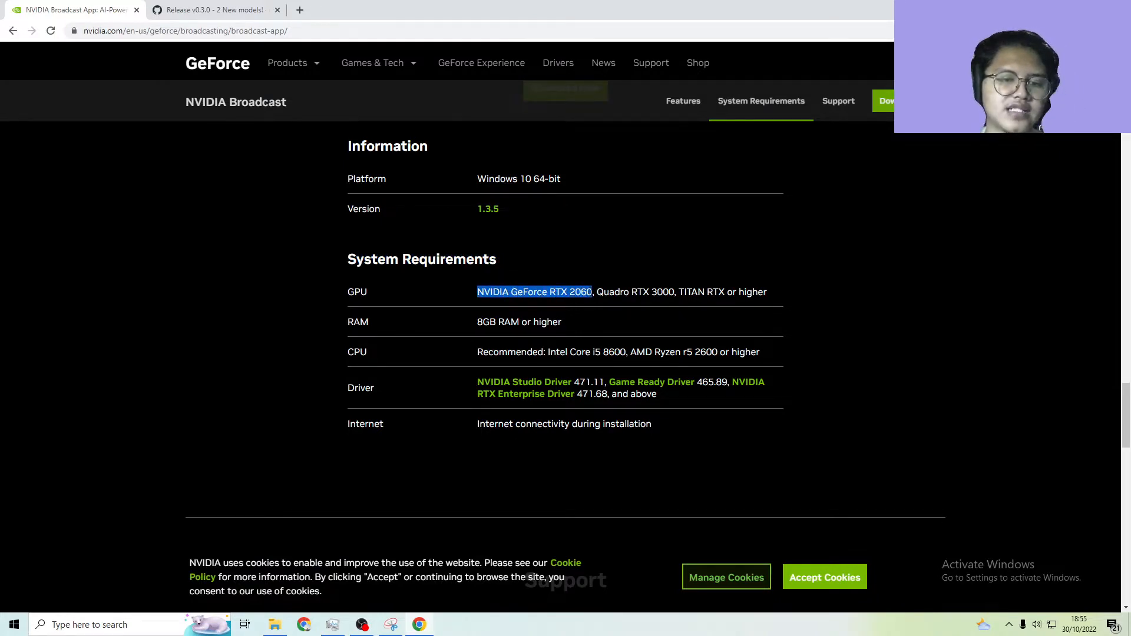
pyautogui.click(594, 286)
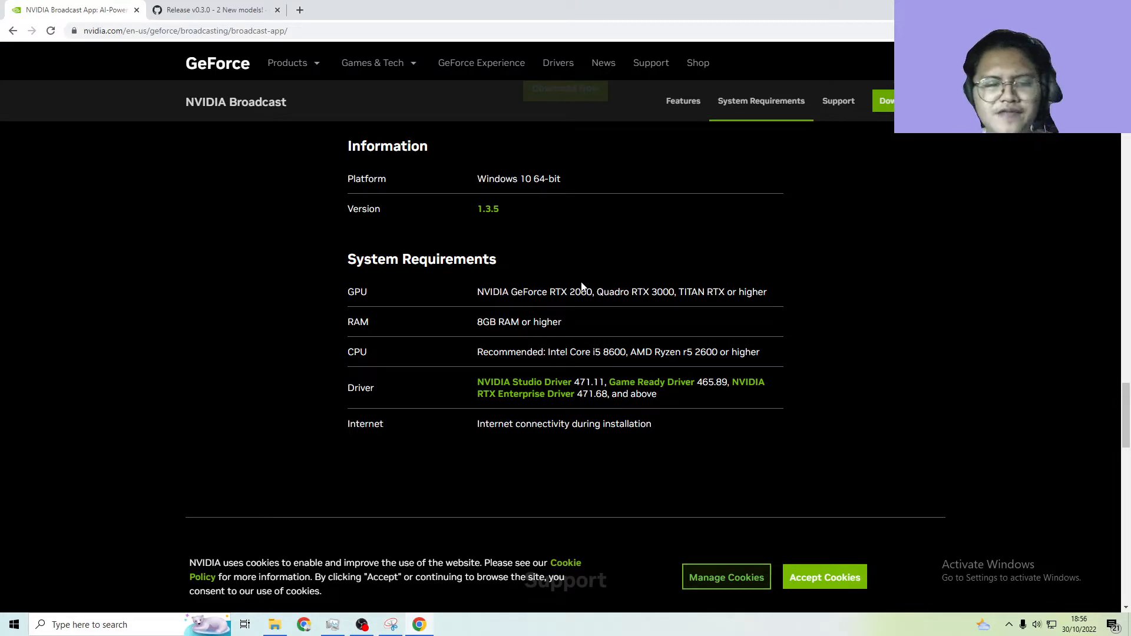
pyautogui.moveTo(547, 297); pyautogui.dragTo(574, 294)
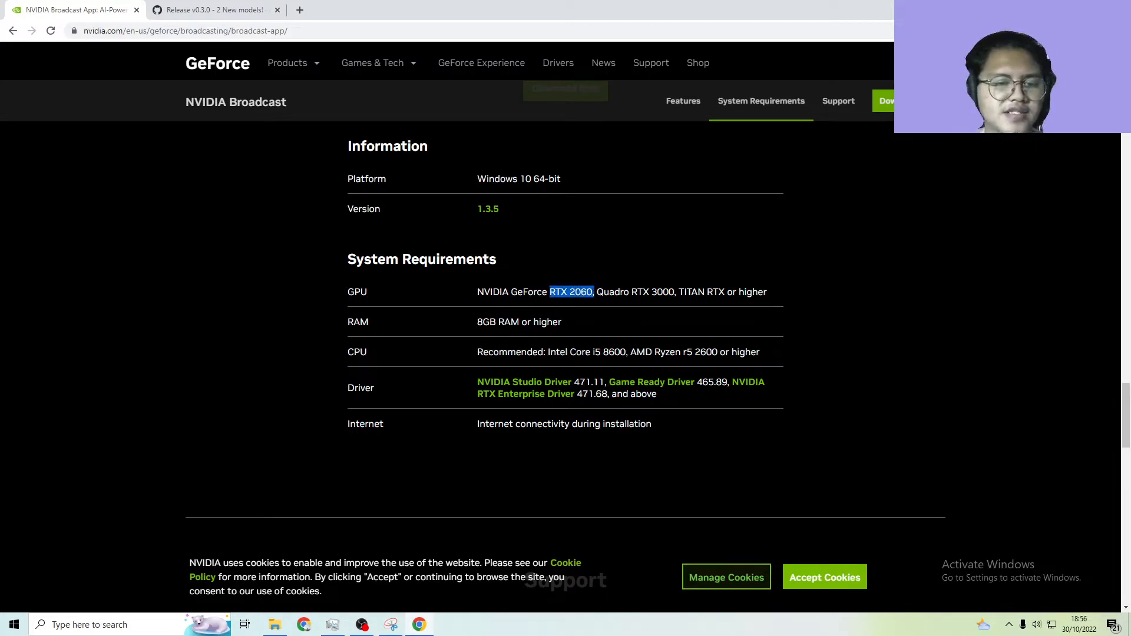
pyautogui.click(589, 311)
# Examine the GPU and RAM requirements again, highlighting the GeForce model and the RAM value
pyautogui.scroll(4, 589, 311)
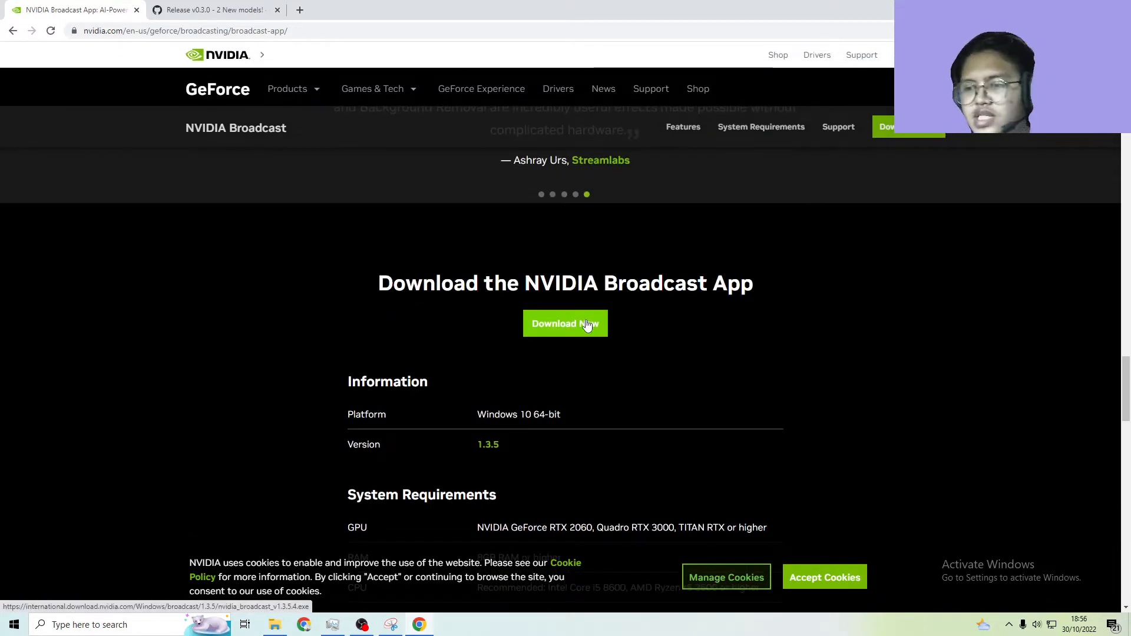
pyautogui.scroll(-6, 565, 325)
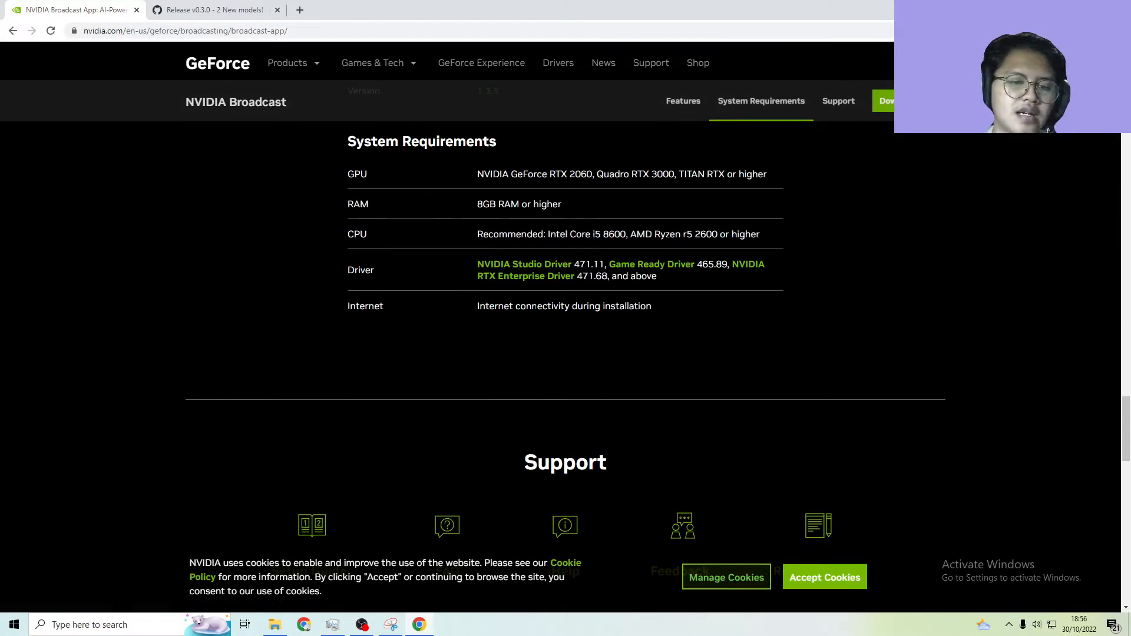
pyautogui.scroll(2, 618, 223)
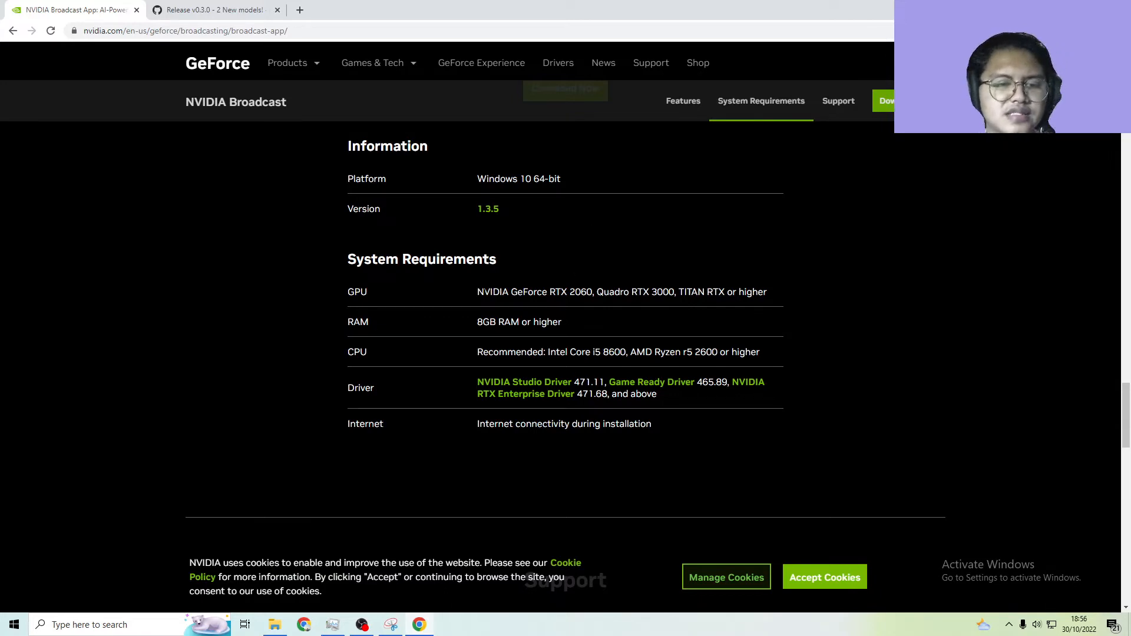
pyautogui.moveTo(477, 292); pyautogui.dragTo(576, 293)
pyautogui.click(548, 332)
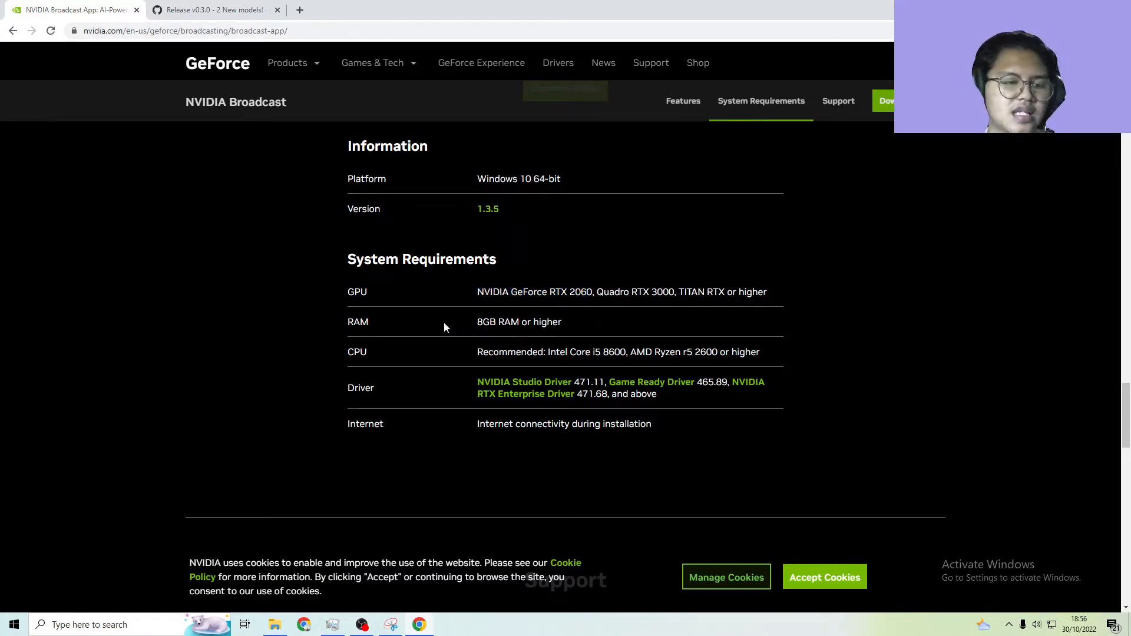
pyautogui.moveTo(464, 324); pyautogui.dragTo(593, 324)
pyautogui.click(595, 333)
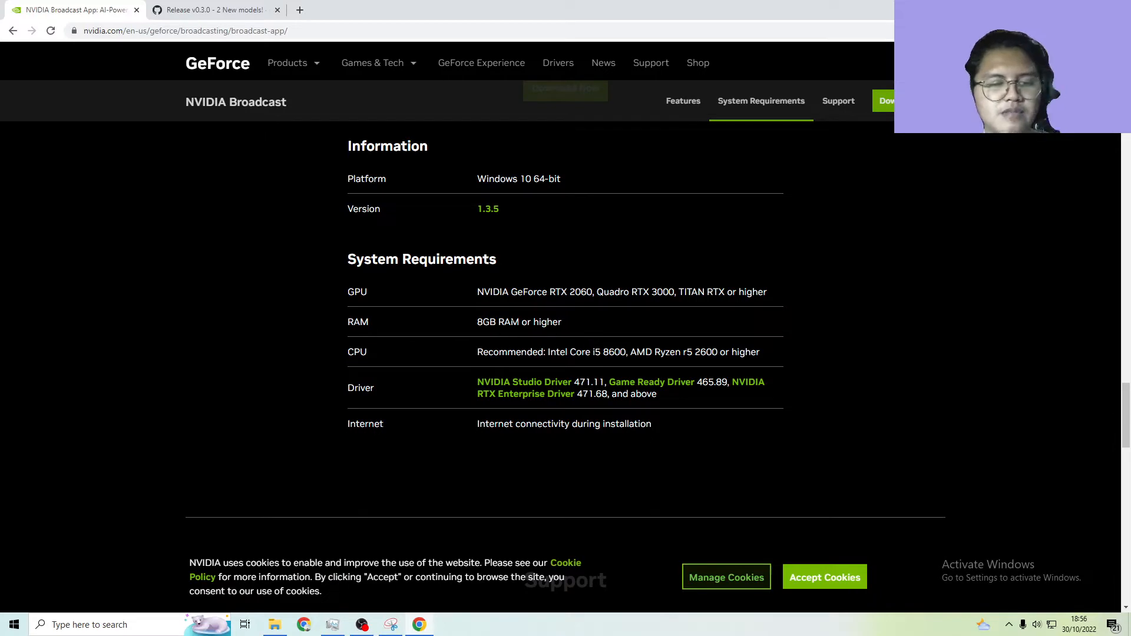
pyautogui.moveTo(480, 323); pyautogui.dragTo(606, 324)
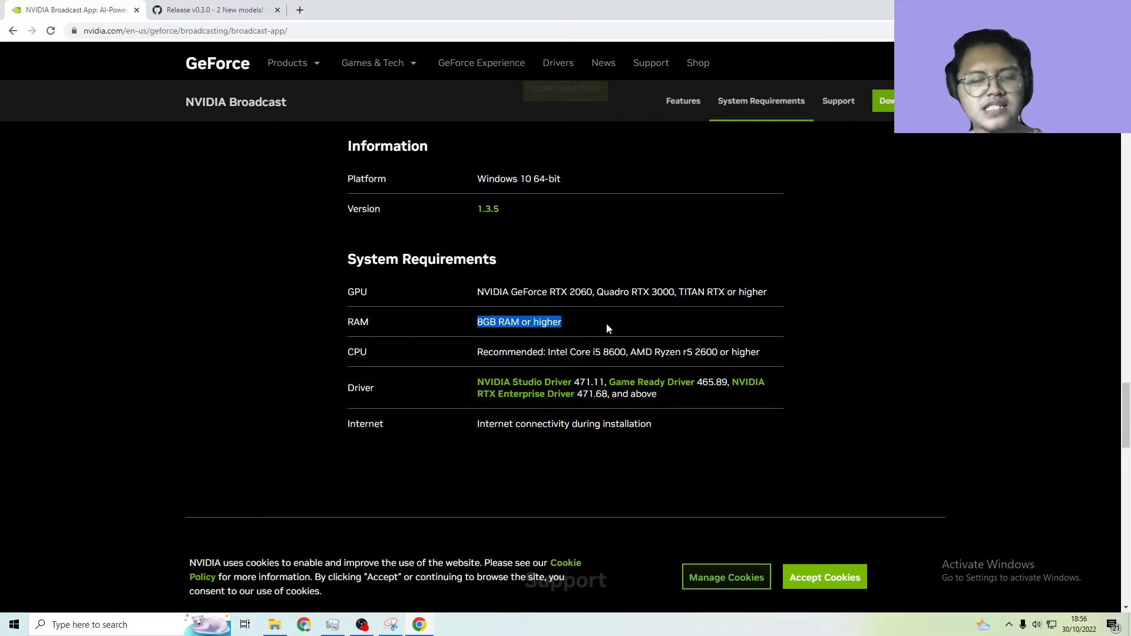
pyautogui.click(606, 325)
# Review the RAM and CPU rows of the system requirements, highlighting each value
pyautogui.moveTo(346, 339)
pyautogui.mouseDown()
pyautogui.moveTo(394, 352)
pyautogui.moveTo(804, 366)
pyautogui.moveTo(345, 355)
pyautogui.mouseUp()
pyautogui.click(804, 366)
pyautogui.click(458, 349)
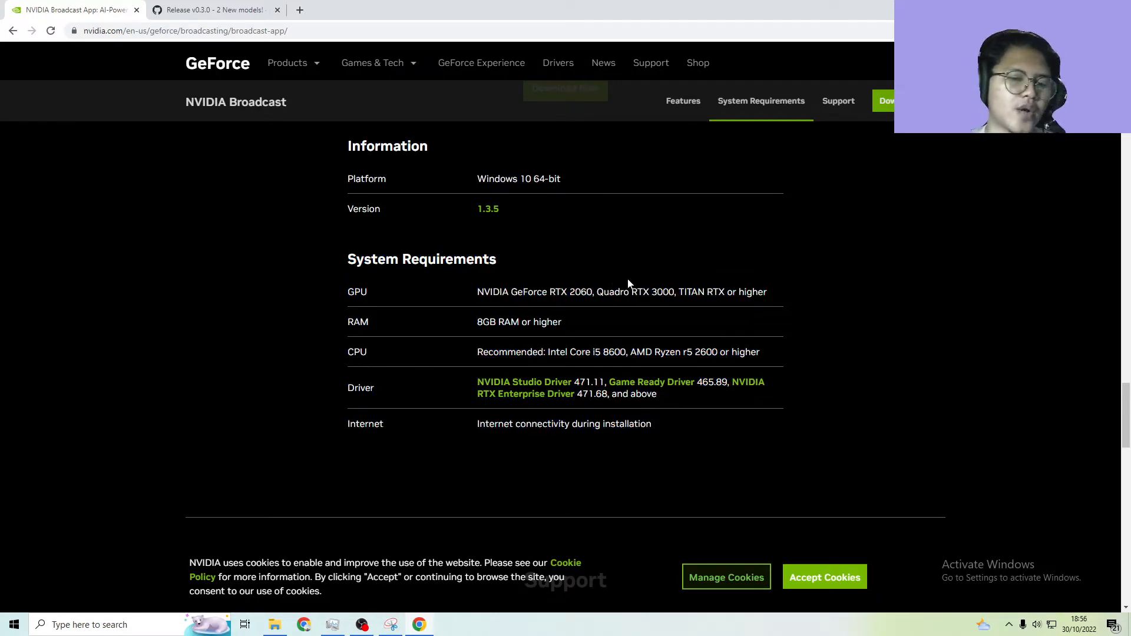
pyautogui.scroll(1, 626, 268)
pyautogui.scroll(-1, 623, 264)
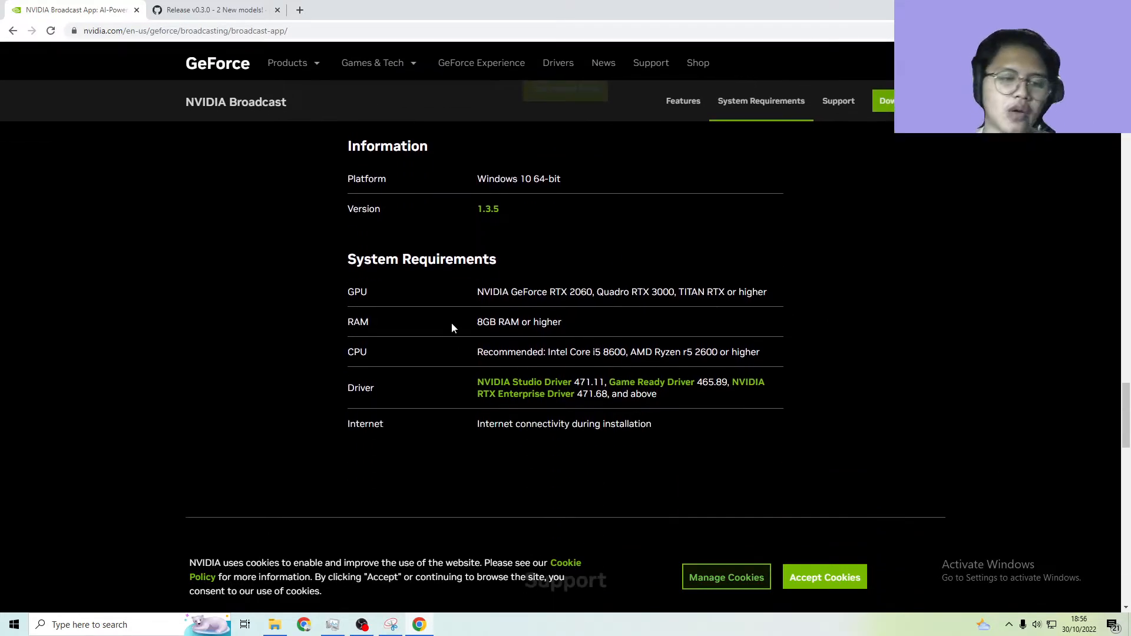
pyautogui.moveTo(452, 323); pyautogui.dragTo(563, 323)
pyautogui.moveTo(475, 323); pyautogui.dragTo(589, 327)
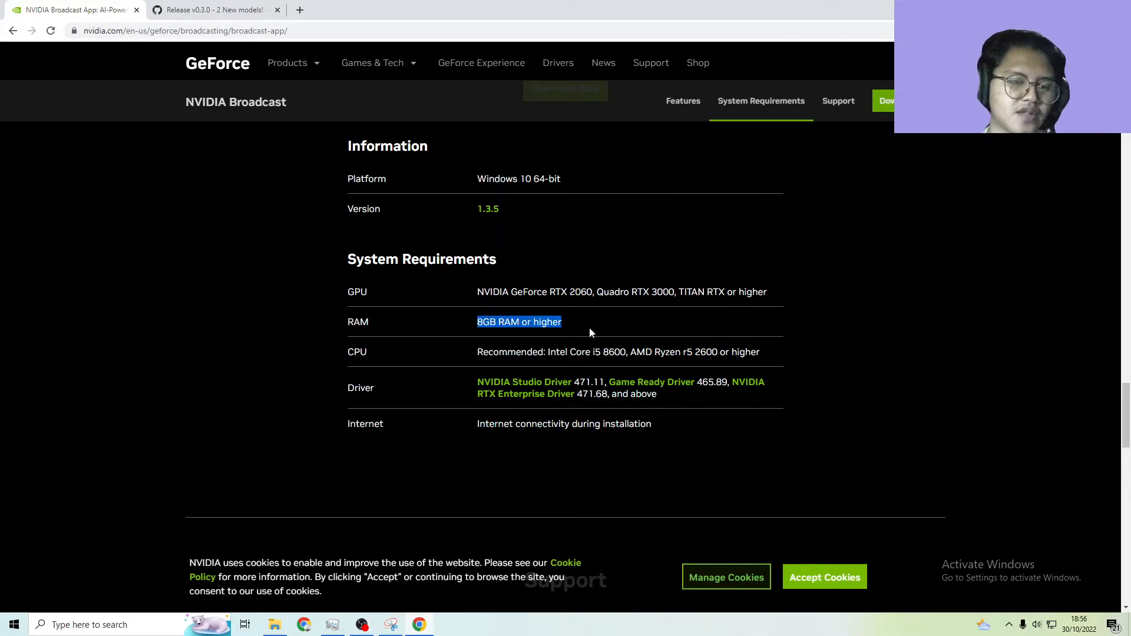
pyautogui.click(588, 326)
pyautogui.moveTo(467, 359); pyautogui.dragTo(760, 351)
pyautogui.click(760, 349)
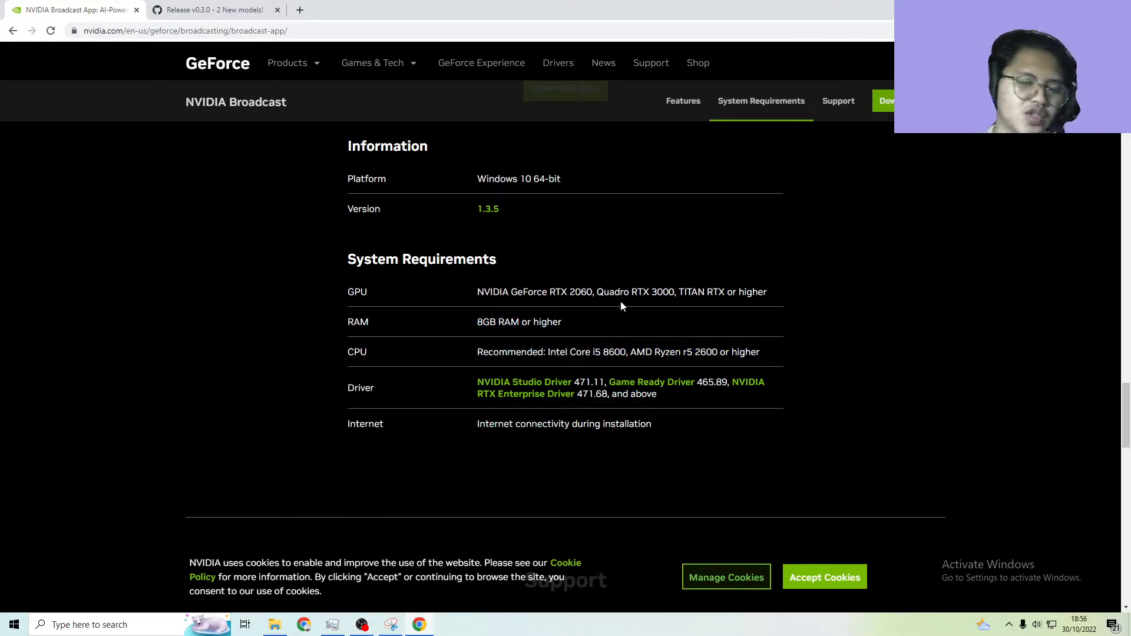
# Highlight the recommended processors in the CPU row of the system requirements
pyautogui.scroll(1, 621, 304)
pyautogui.scroll(-2, 617, 356)
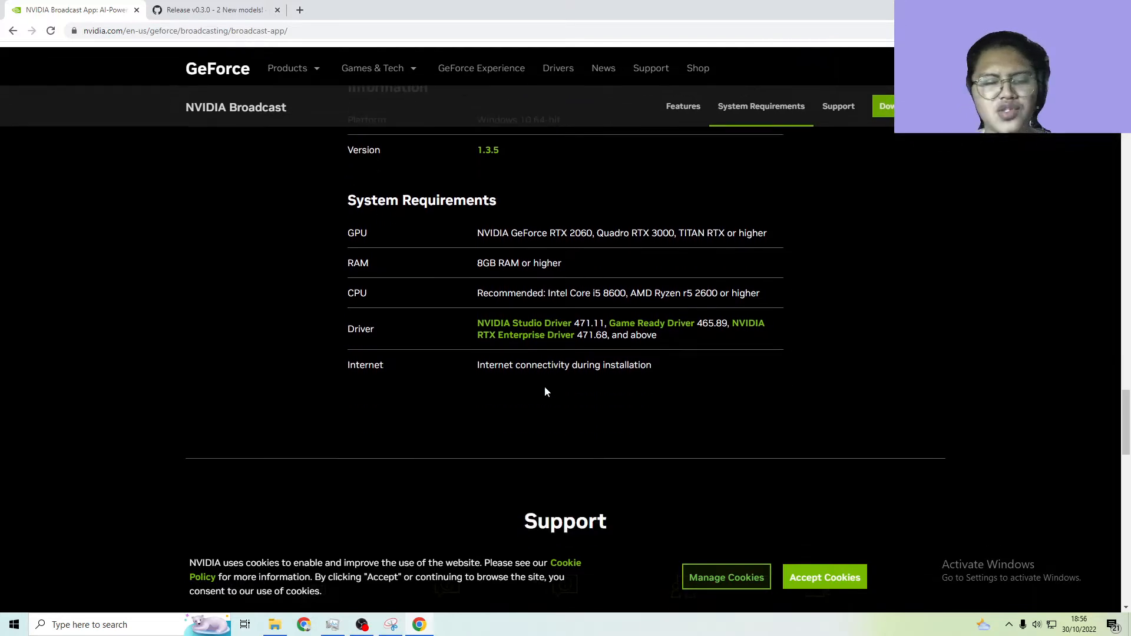
pyautogui.moveTo(474, 293); pyautogui.dragTo(797, 312)
pyautogui.click(696, 346)
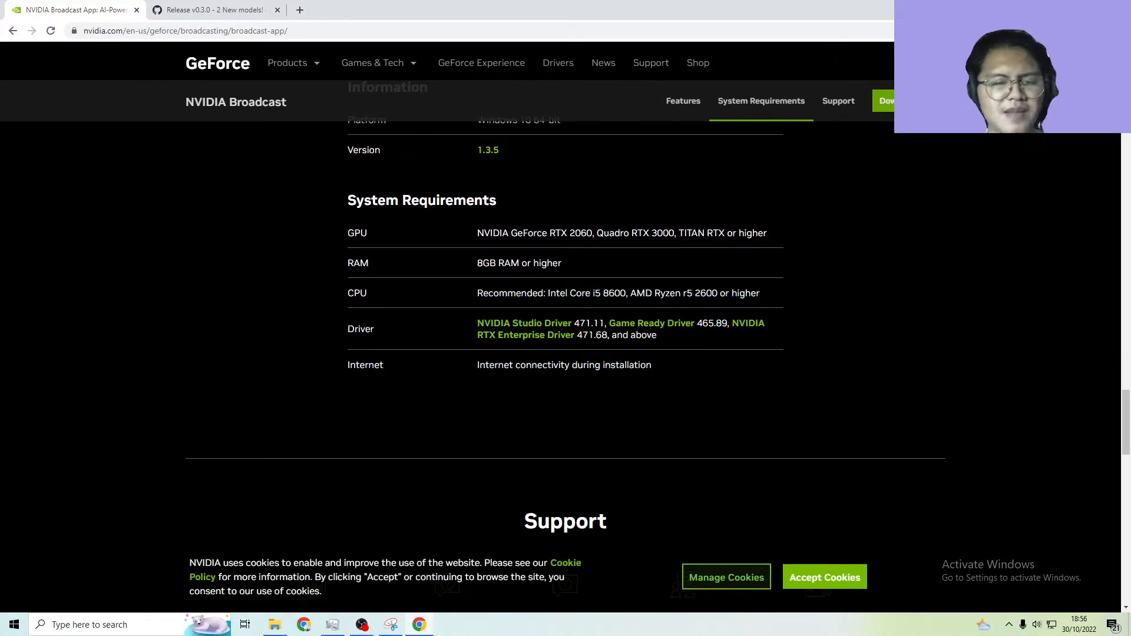
pyautogui.moveTo(626, 293); pyautogui.dragTo(462, 310)
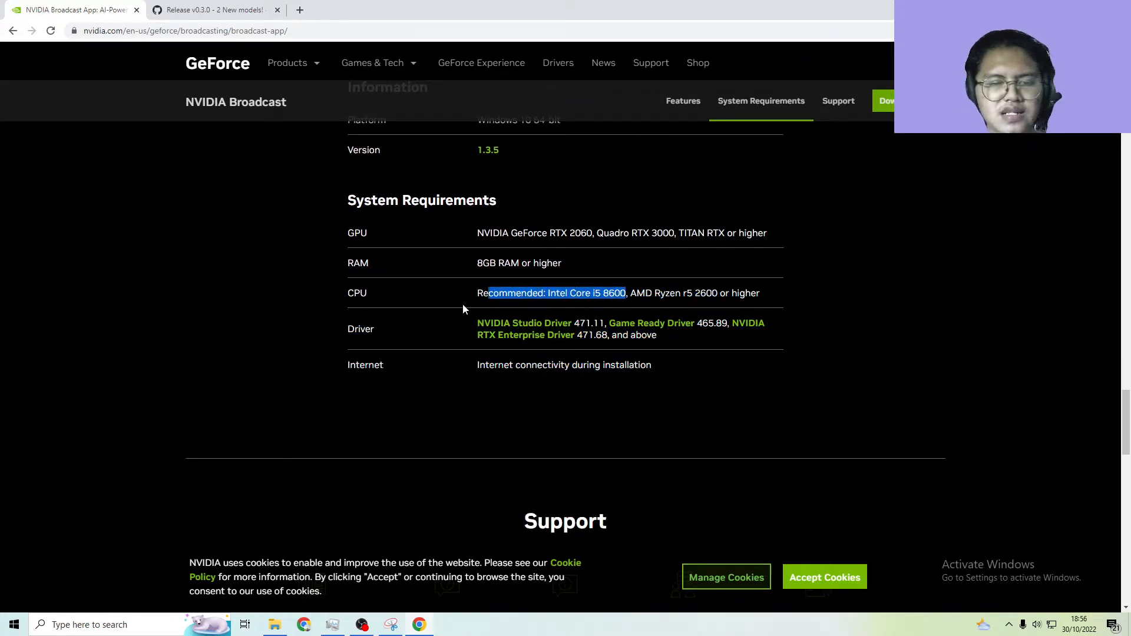
pyautogui.click(437, 311)
# Look over the driver requirements and highlight the GPU requirement once more
pyautogui.scroll(4, 528, 294)
pyautogui.scroll(-4, 528, 296)
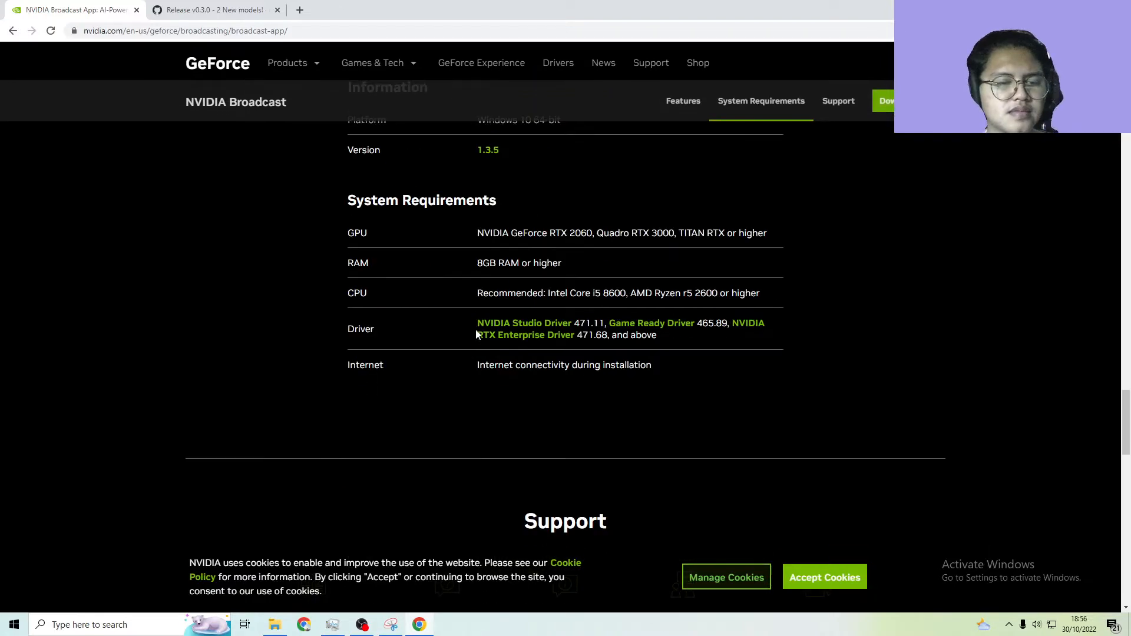
pyautogui.scroll(3, 527, 295)
pyautogui.scroll(-3, 527, 295)
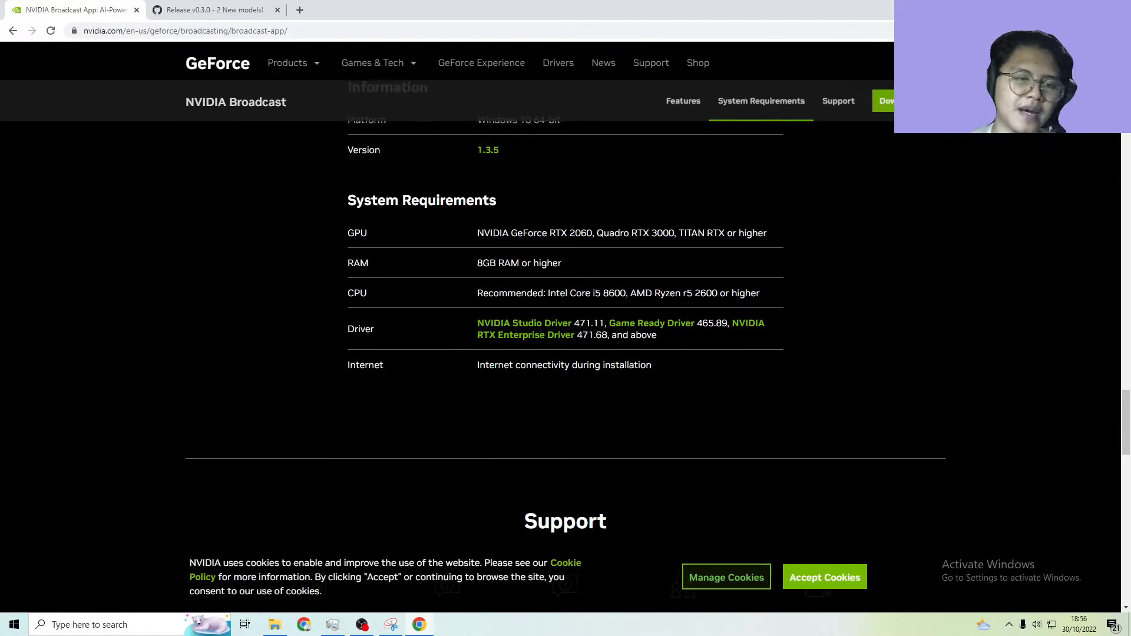
pyautogui.moveTo(471, 240); pyautogui.dragTo(572, 246)
pyautogui.click(631, 254)
pyautogui.scroll(1, 603, 230)
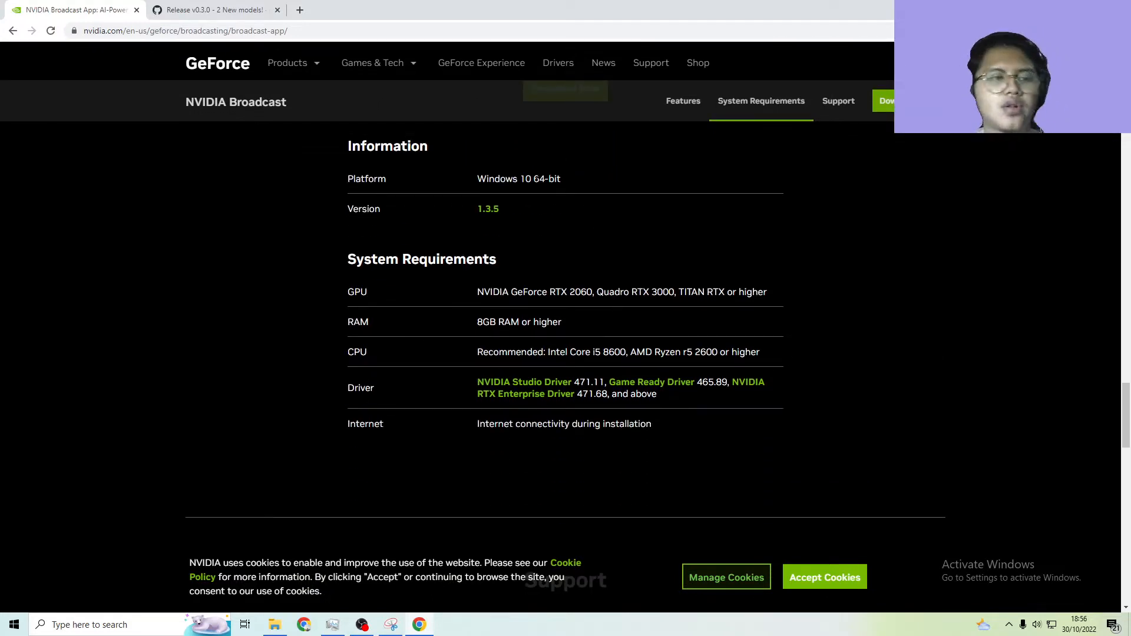
# Switch to OBS, reposition its window to examine the webcam feed in the preview, and minimize it
pyautogui.click(371, 627)
pyautogui.click(371, 627)
pyautogui.click(371, 628)
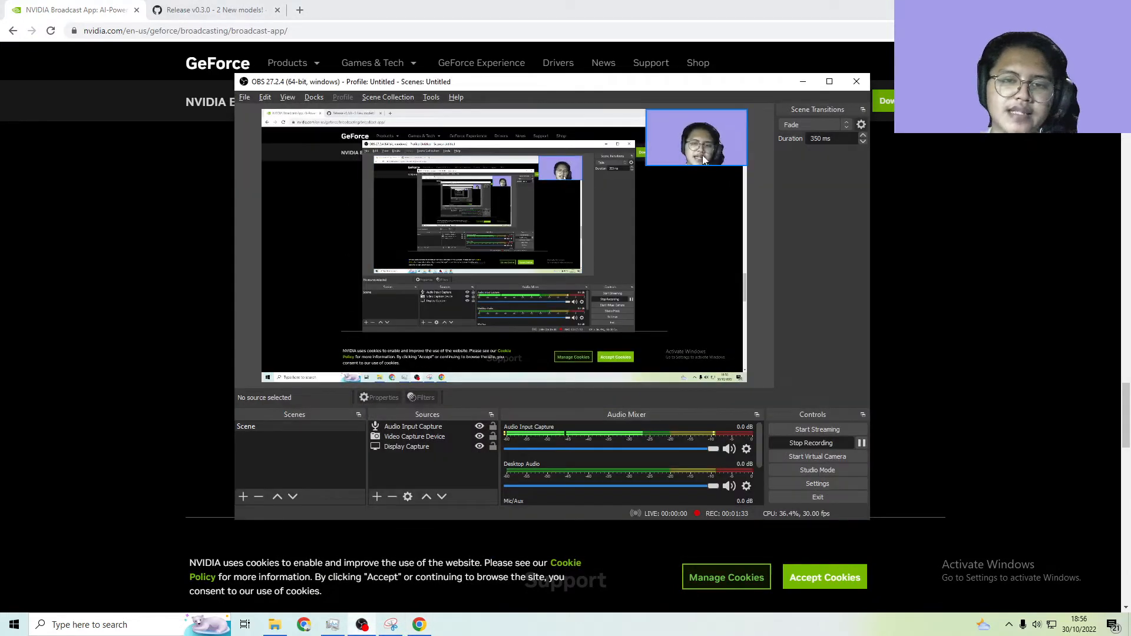
pyautogui.moveTo(689, 82); pyautogui.dragTo(601, 118)
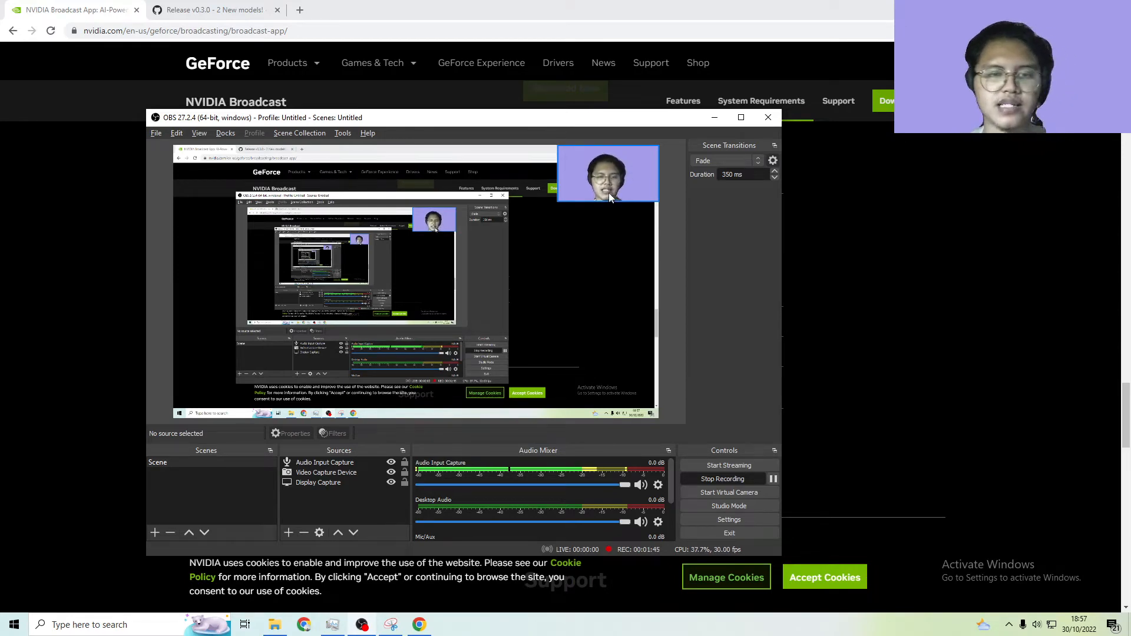
pyautogui.click(714, 117)
pyautogui.scroll(-1, 425, 413)
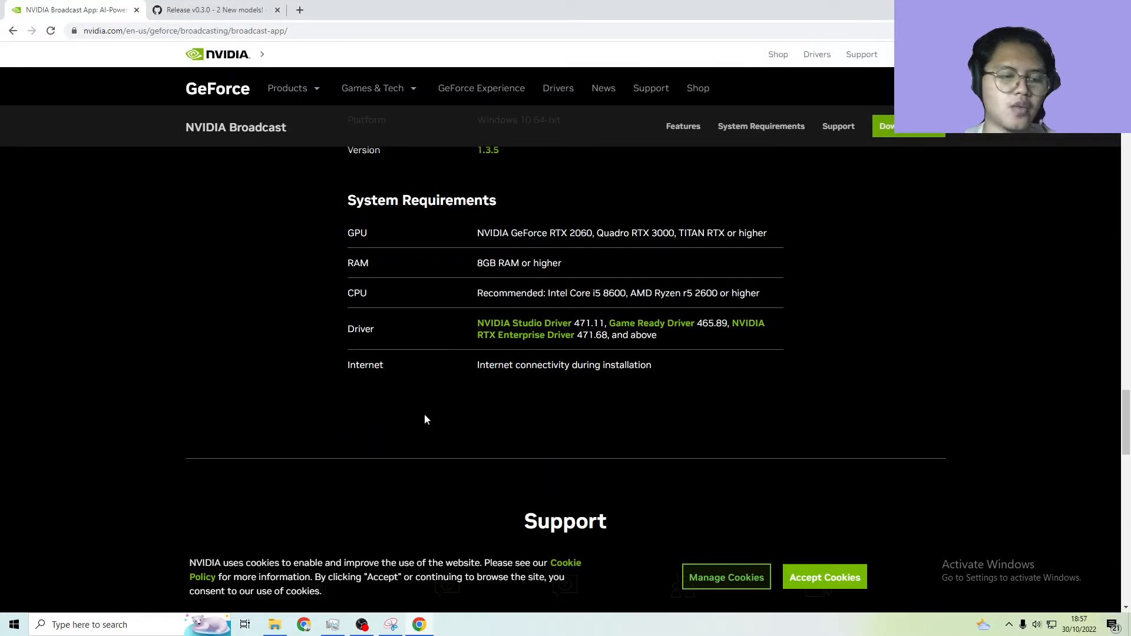
pyautogui.scroll(3, 424, 414)
# Bring the OBS window back up to check the webcam overlay in the preview, and return to the browser
pyautogui.click(362, 624)
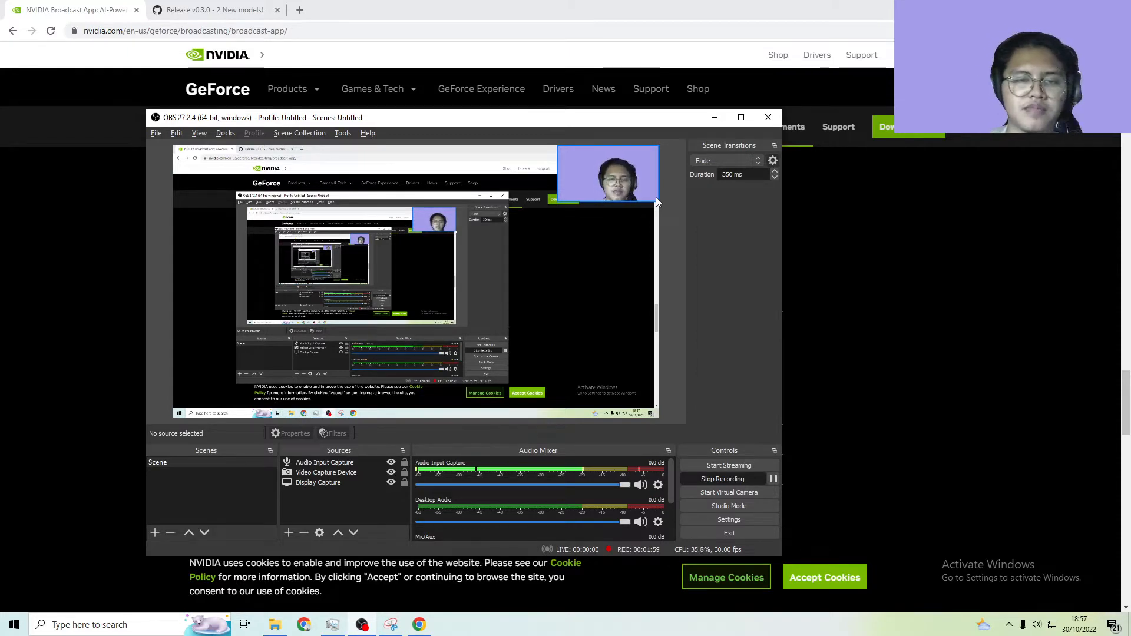
pyautogui.scroll(-3, 655, 197)
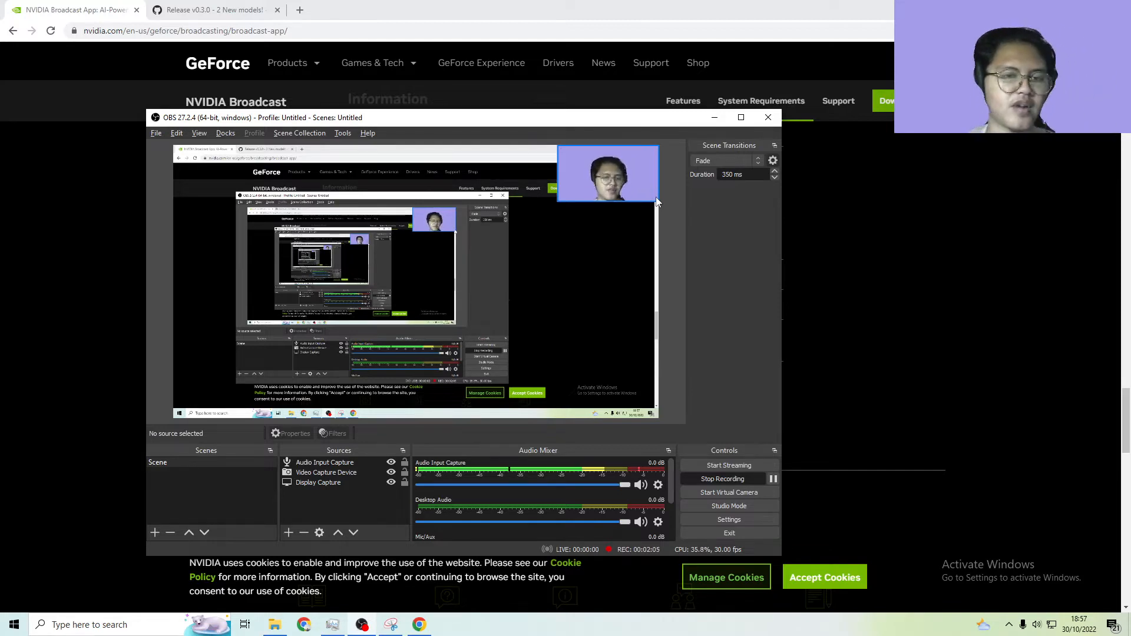
pyautogui.click(790, 211)
# Switch to the already open GitHub release page for obs-backgroundremoval v0.3.0
pyautogui.scroll(2, 422, 213)
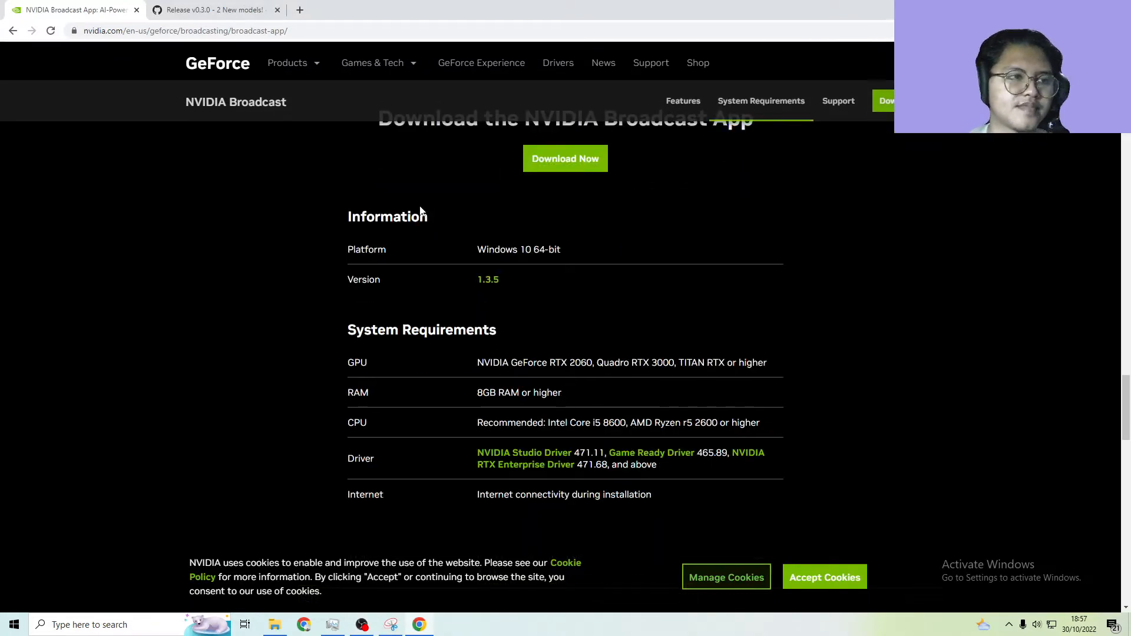
pyautogui.scroll(1, 373, 207)
pyautogui.click(212, 10)
pyautogui.scroll(3, 422, 107)
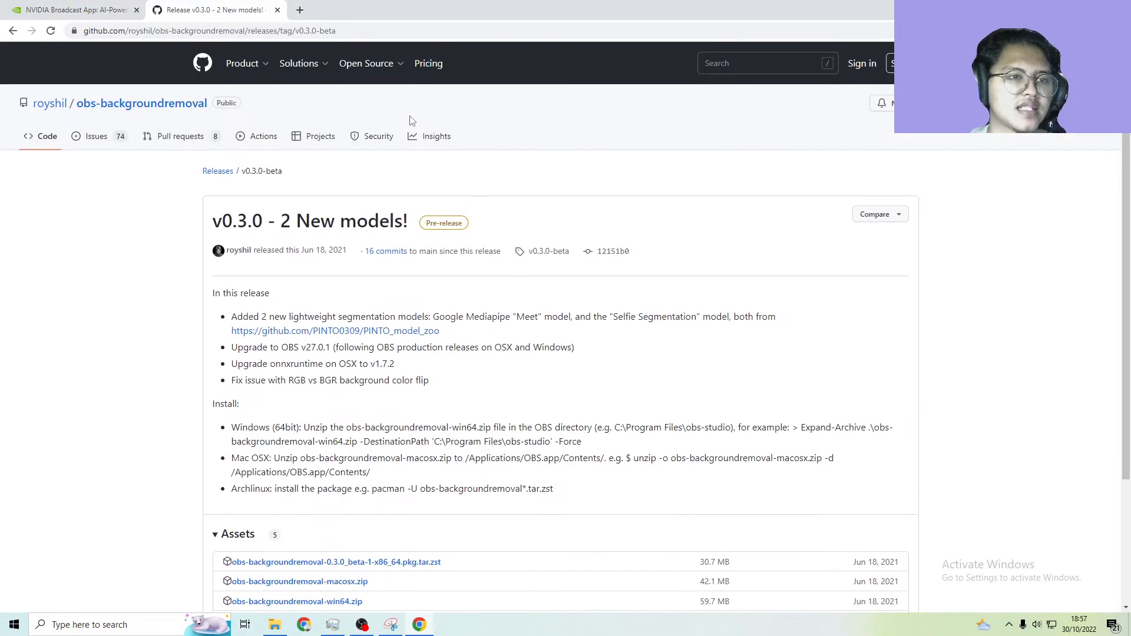
# Glance at the NVIDIA Broadcast page and the OBS preview, and return to the obs-backgroundremoval release page
pyautogui.scroll(-2, 461, 126)
pyautogui.scroll(2, 459, 126)
pyautogui.click(97, 10)
pyautogui.click(234, 8)
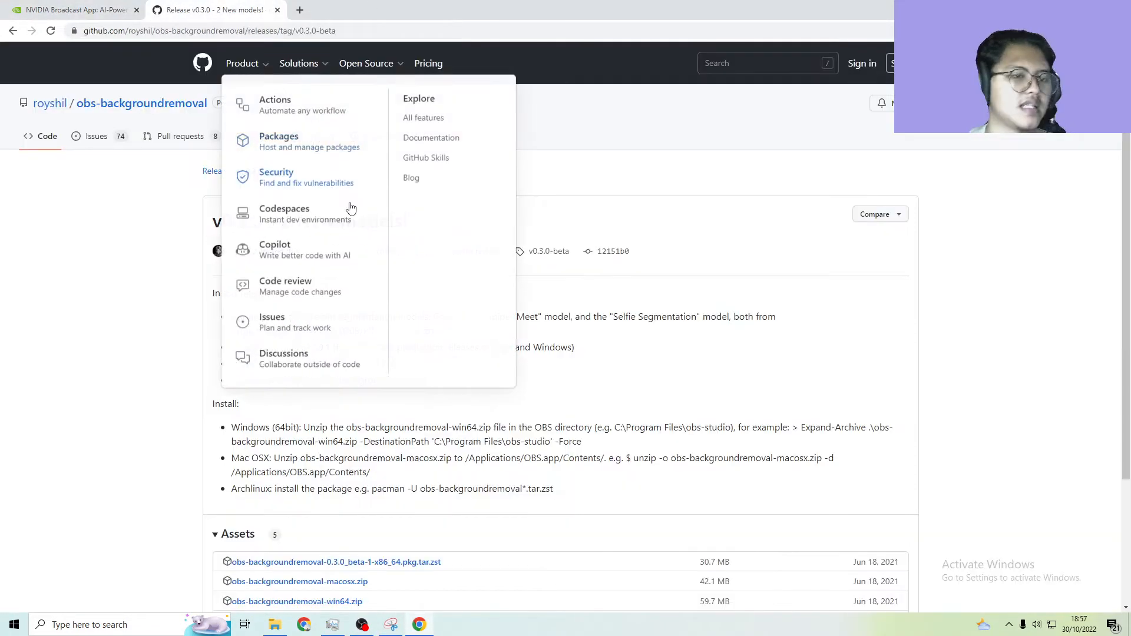
pyautogui.hotkey('alt', 'Tab')
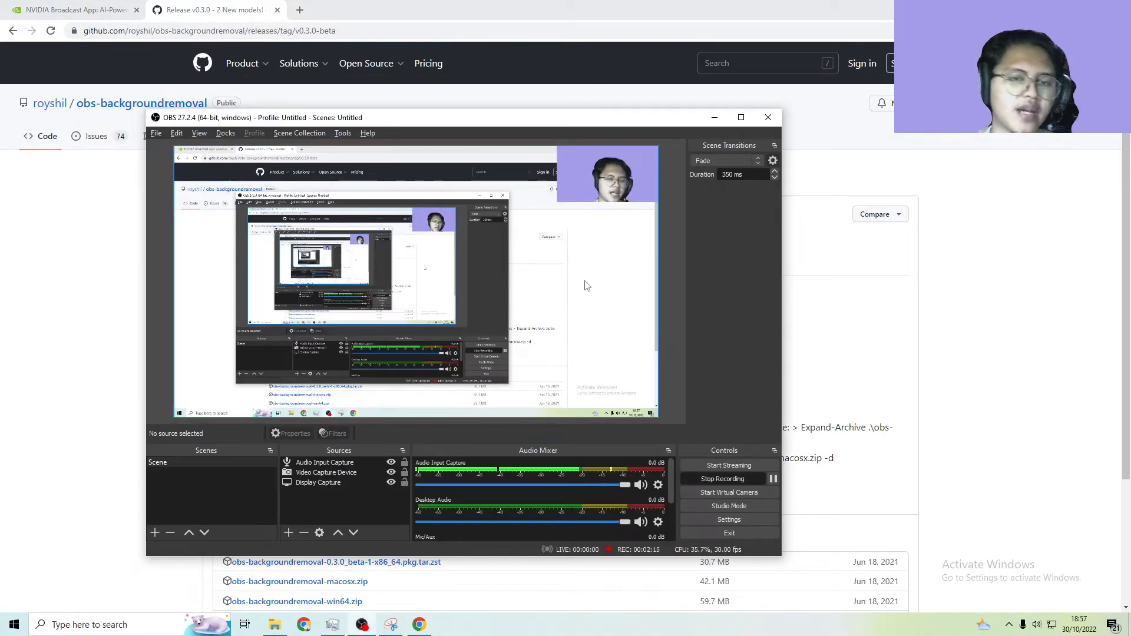
pyautogui.hotkey('alt', 'Tab')
# Look over the v0.3.0 release notes and point out the page's GitHub address
pyautogui.scroll(-1, 242, 250)
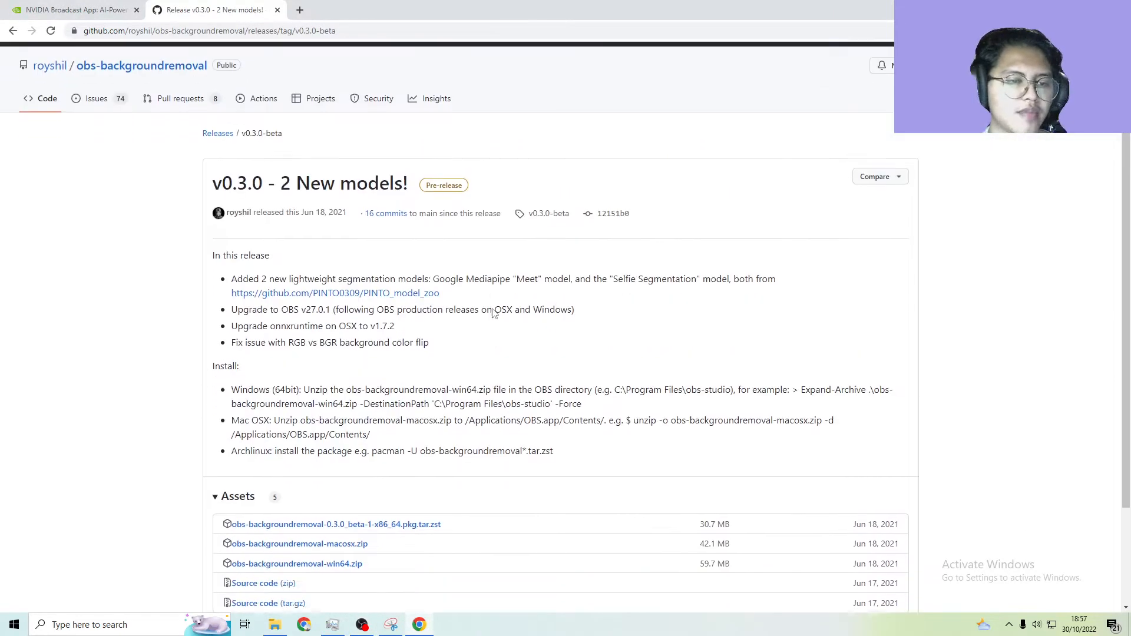
pyautogui.moveTo(235, 179)
pyautogui.scroll(1, 424, 158)
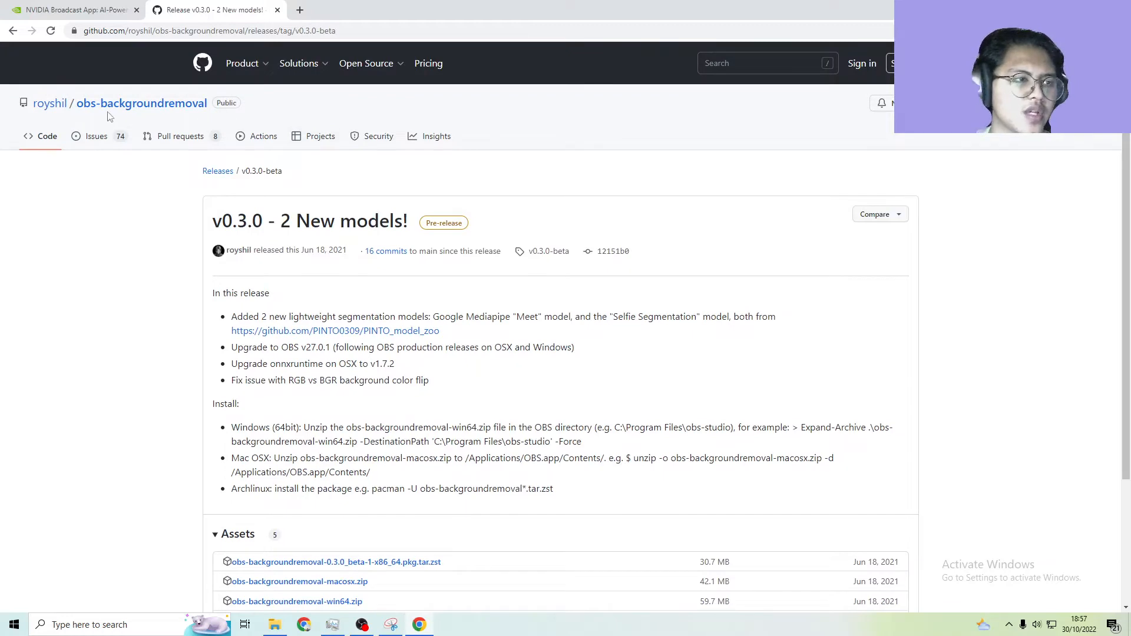
pyautogui.click(430, 32)
pyautogui.click(517, 33)
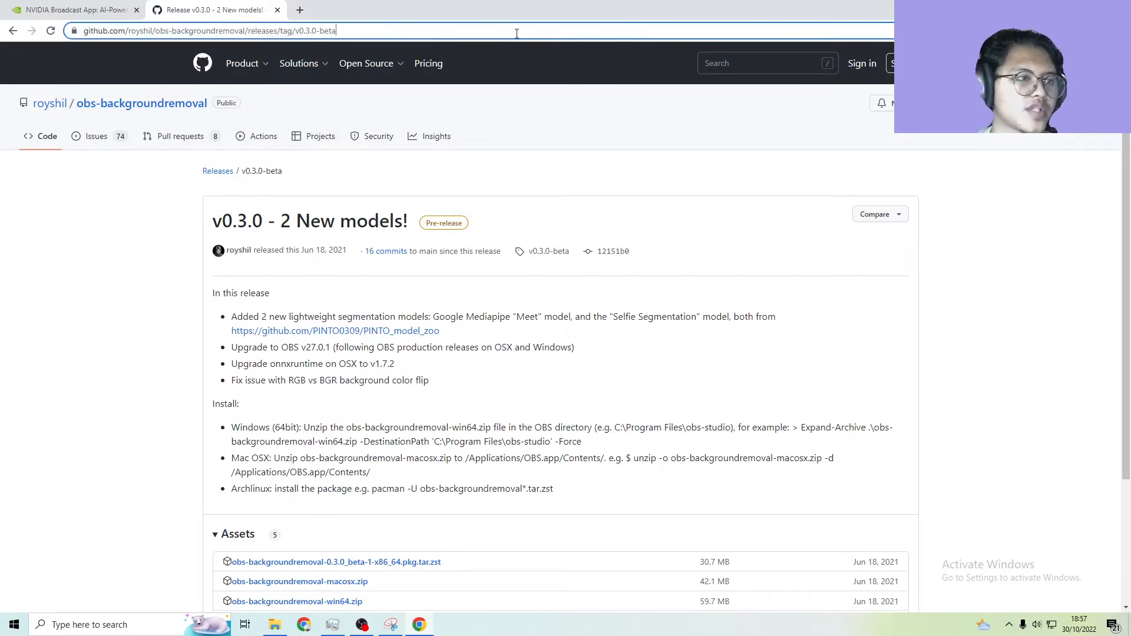
pyautogui.click(50, 274)
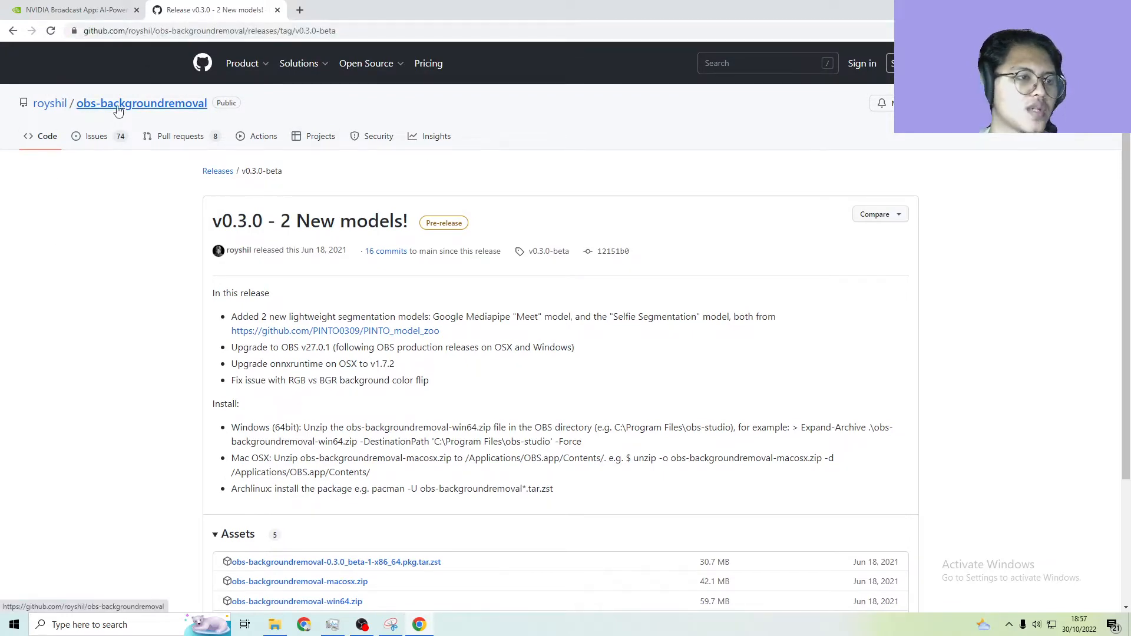
# Find obs-backgroundremoval-win64.zip among the release assets and highlight its name
pyautogui.scroll(-3, 406, 220)
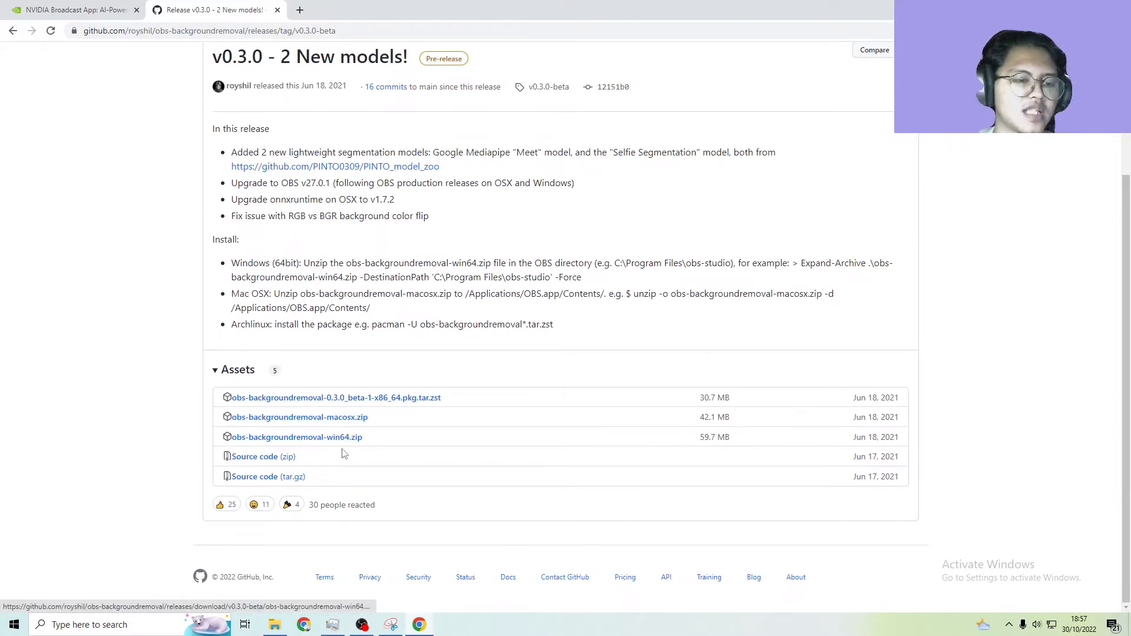
pyautogui.moveTo(377, 442); pyautogui.dragTo(239, 434)
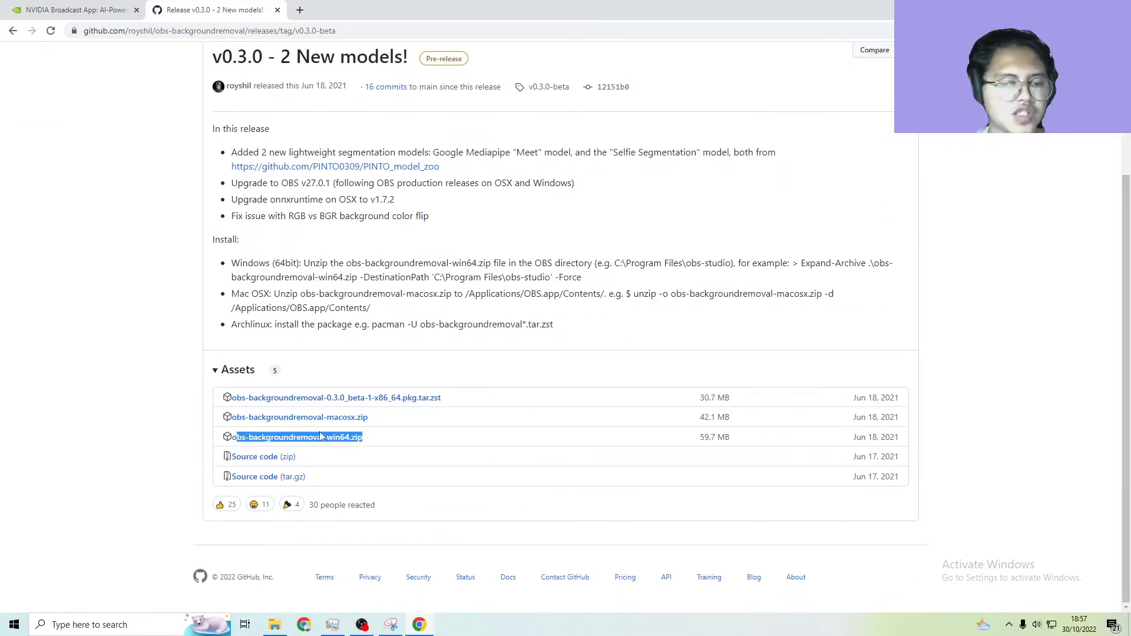
pyautogui.click(377, 440)
pyautogui.moveTo(383, 439); pyautogui.dragTo(226, 433)
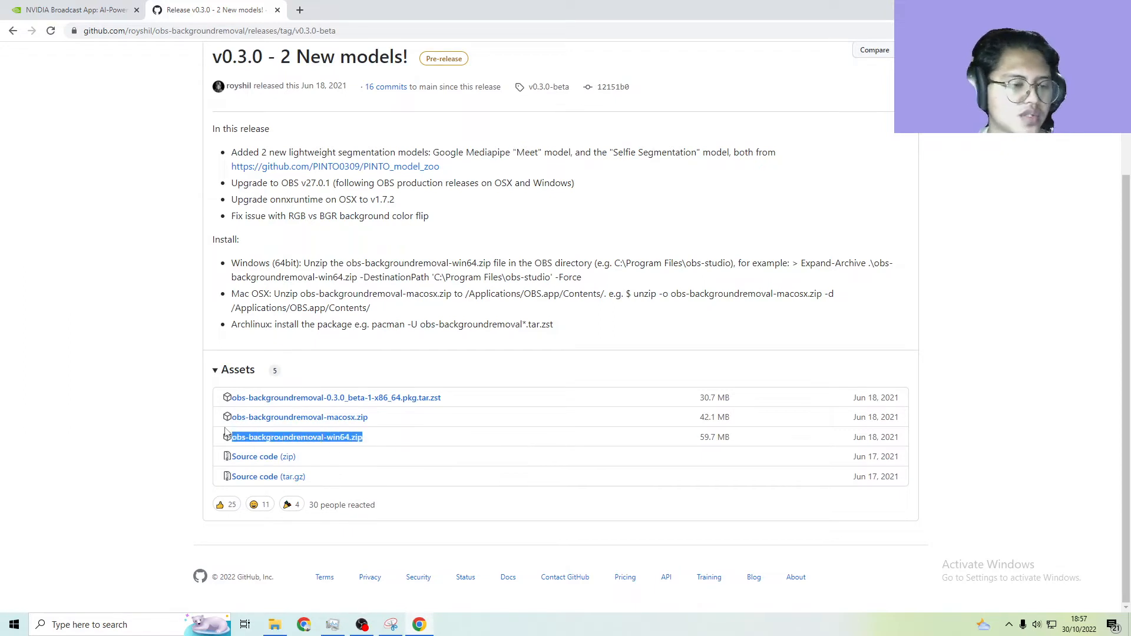
pyautogui.click(194, 441)
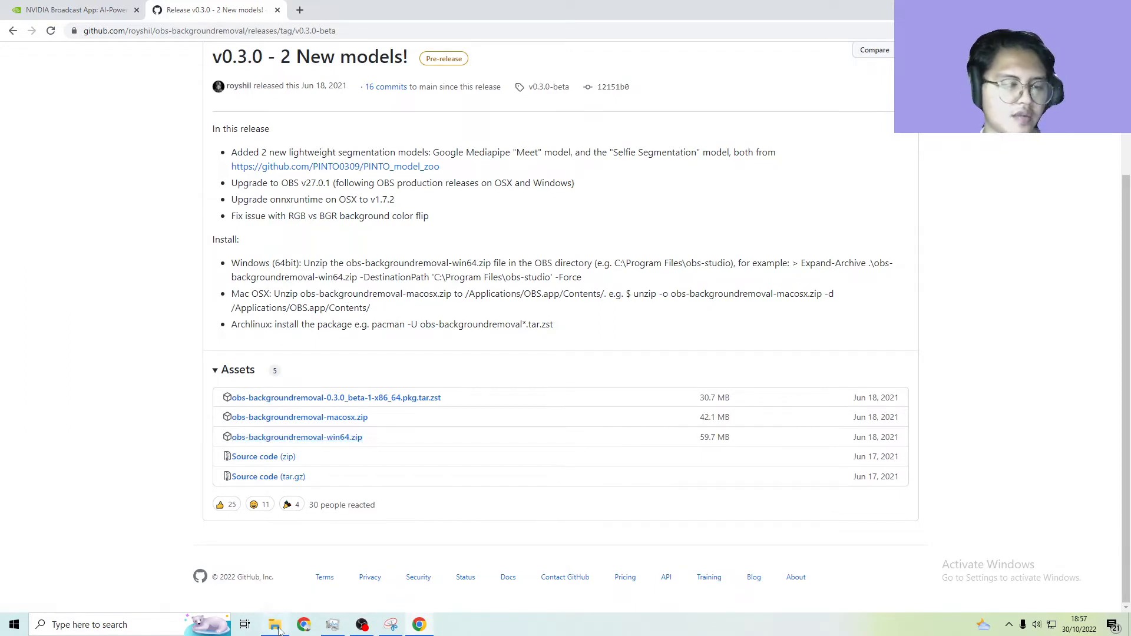
# Open the downloaded obs-backgroundremoval-win64.zip from the Downloads folder and copy its data and obs-plugins folders
pyautogui.click(275, 625)
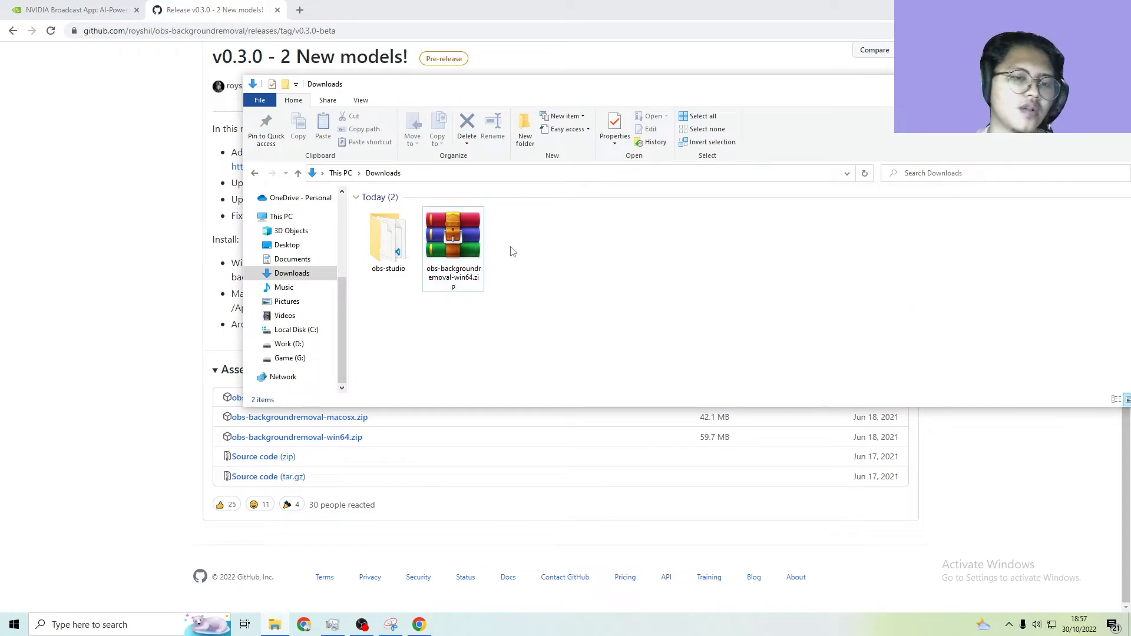
pyautogui.doubleClick(453, 239)
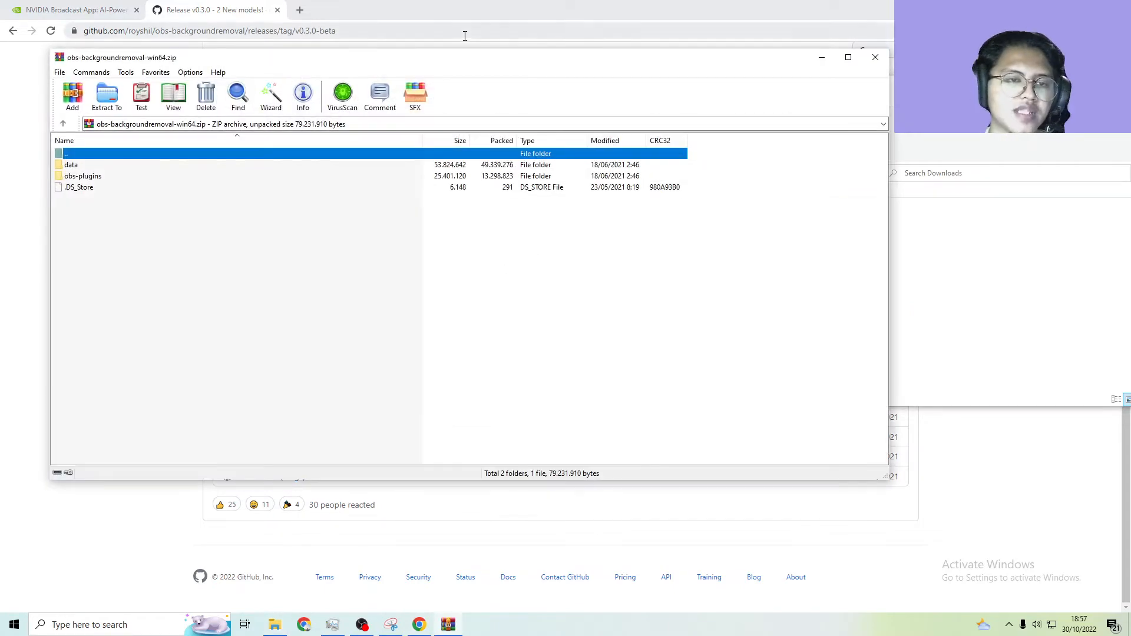
pyautogui.moveTo(553, 93); pyautogui.dragTo(700, 120)
pyautogui.moveTo(949, 222); pyautogui.dragTo(890, 236)
pyautogui.hotkey('ctrl', 'c')
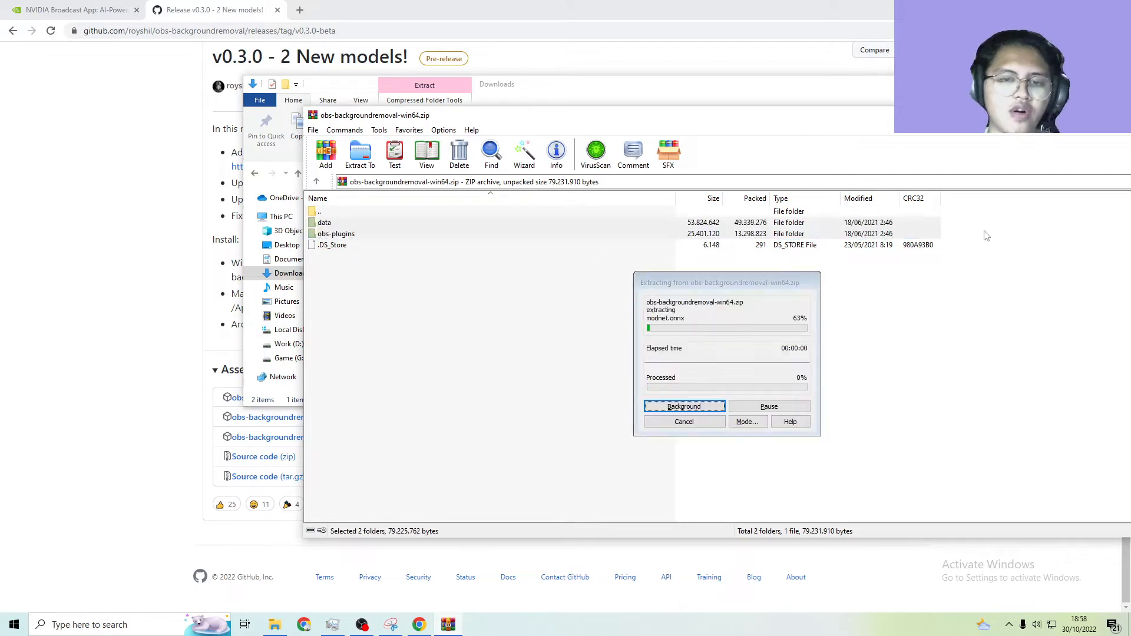
# Go to the obs-studio folder in Program Files on Local Disk (C:) in File Explorer and refresh it
pyautogui.click(707, 107)
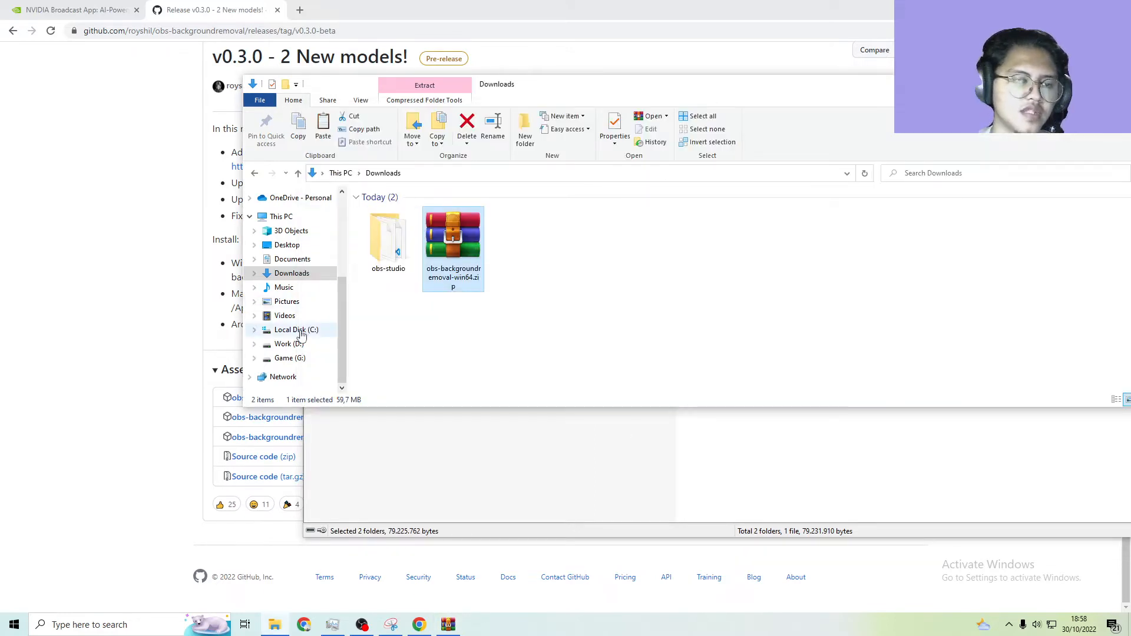
pyautogui.click(302, 331)
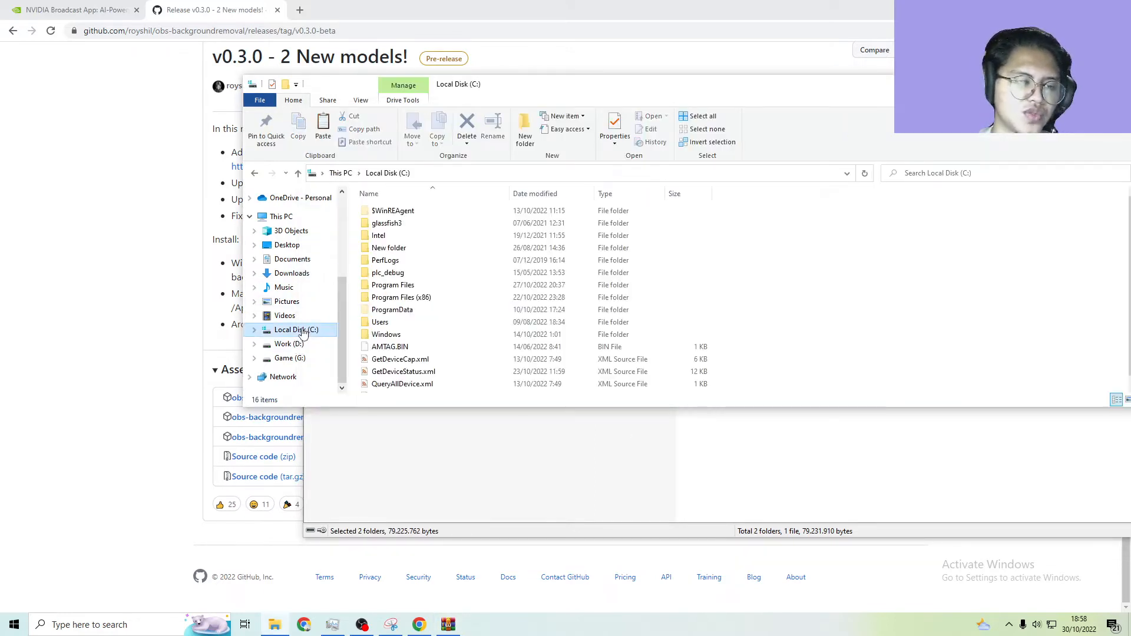
pyautogui.doubleClick(406, 285)
pyautogui.scroll(-5, 433, 269)
pyautogui.scroll(-3, 433, 269)
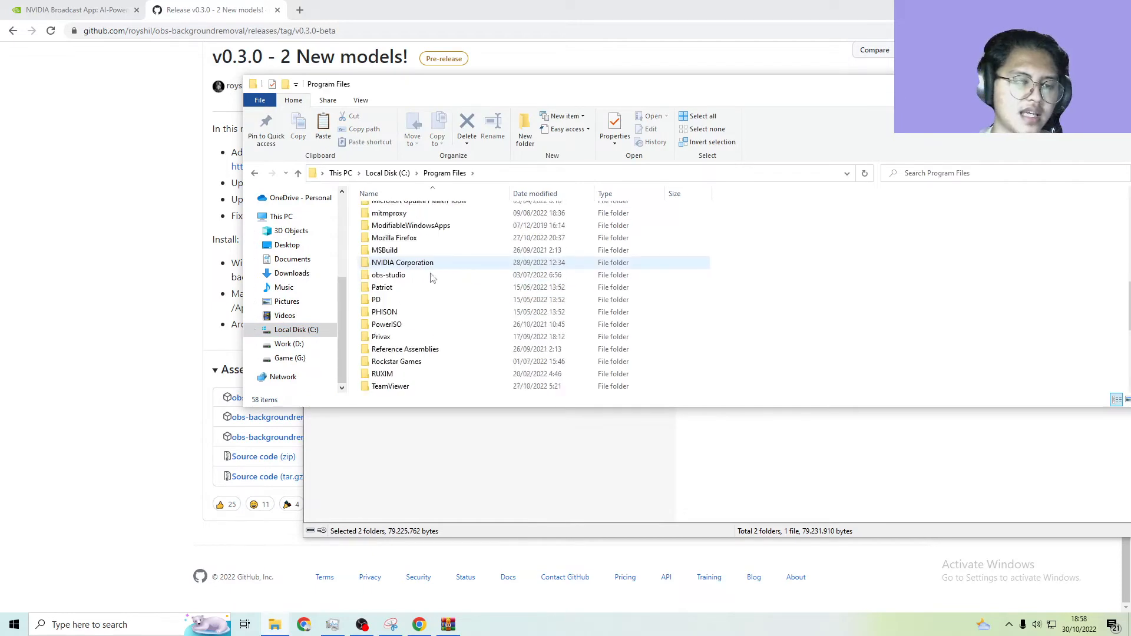
pyautogui.click(428, 278)
pyautogui.doubleClick(428, 280)
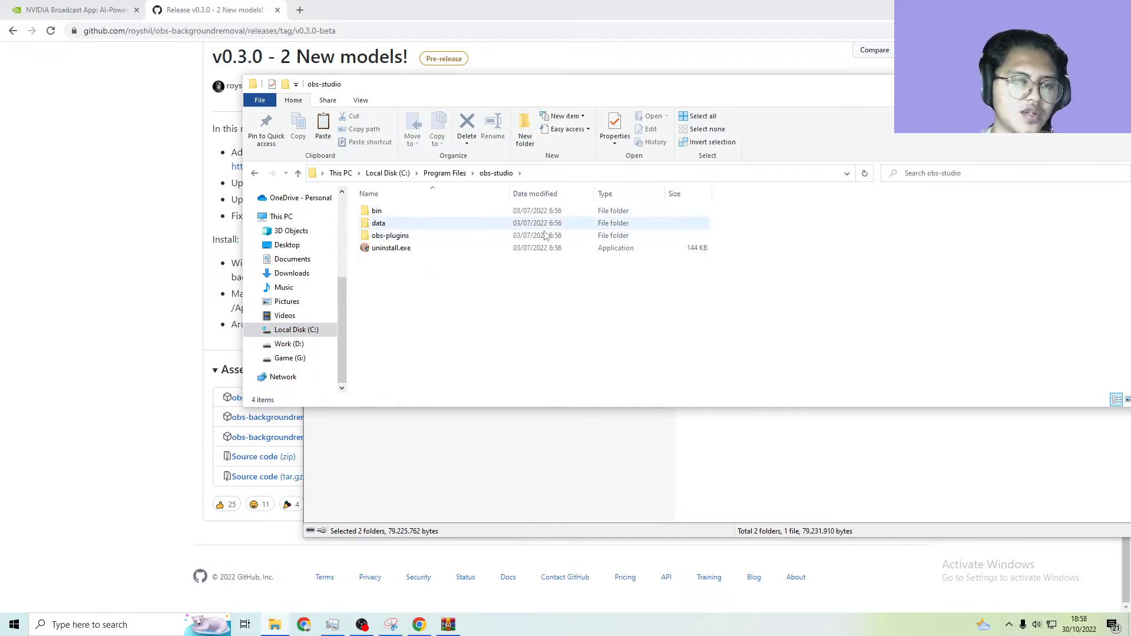
pyautogui.rightClick(766, 213)
pyautogui.click(789, 259)
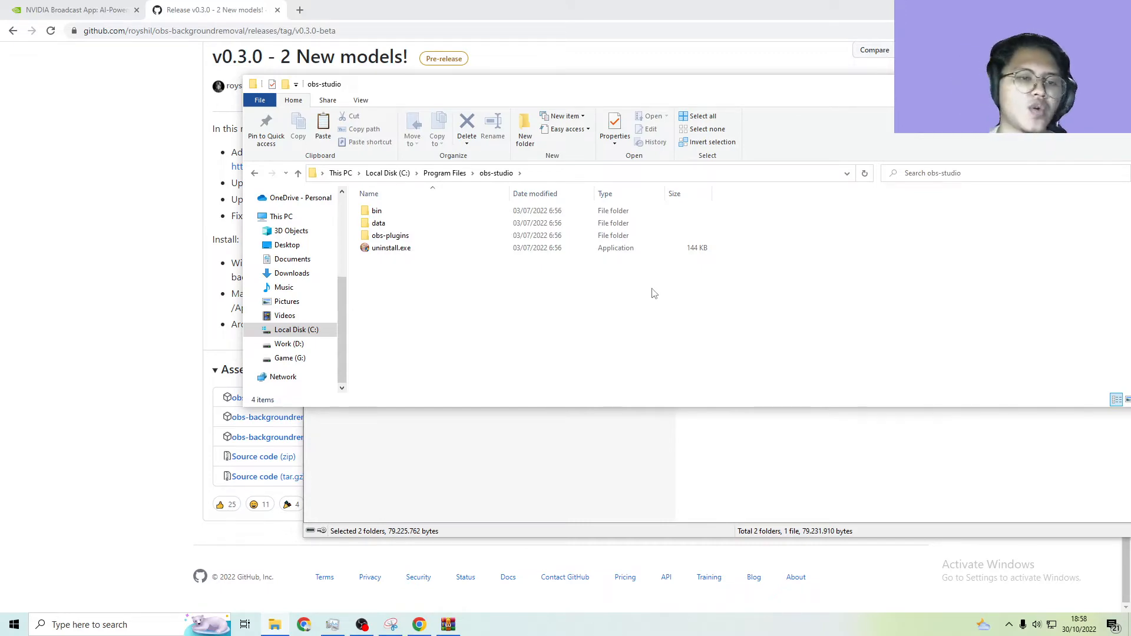
# Place the archive beside the obs-studio folder to compare their data and obs-plugins folders, refresh the folder, and minimize its window
pyautogui.moveTo(637, 89); pyautogui.dragTo(661, 311)
pyautogui.moveTo(361, 233); pyautogui.dragTo(376, 231)
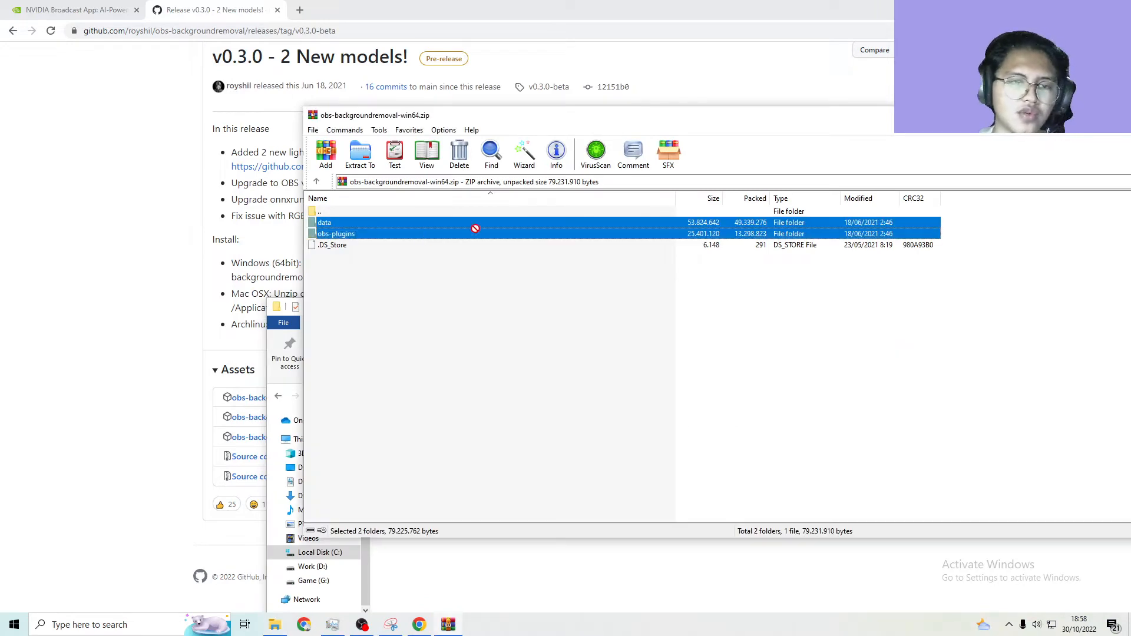
pyautogui.moveTo(461, 122); pyautogui.dragTo(1025, 207)
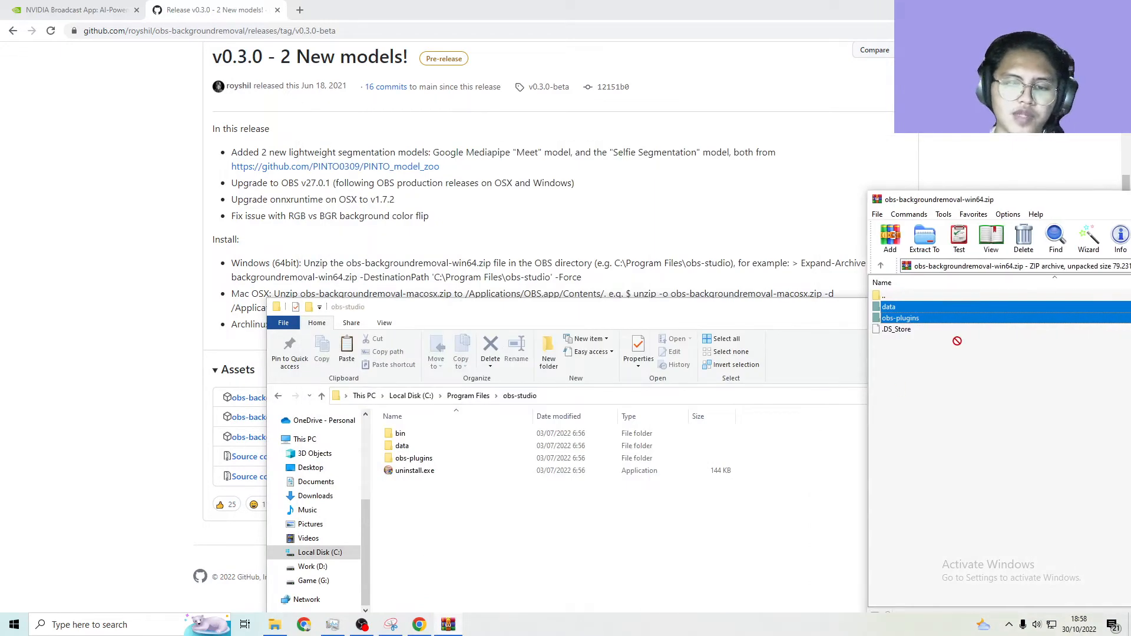
pyautogui.click(776, 454)
pyautogui.rightClick(799, 449)
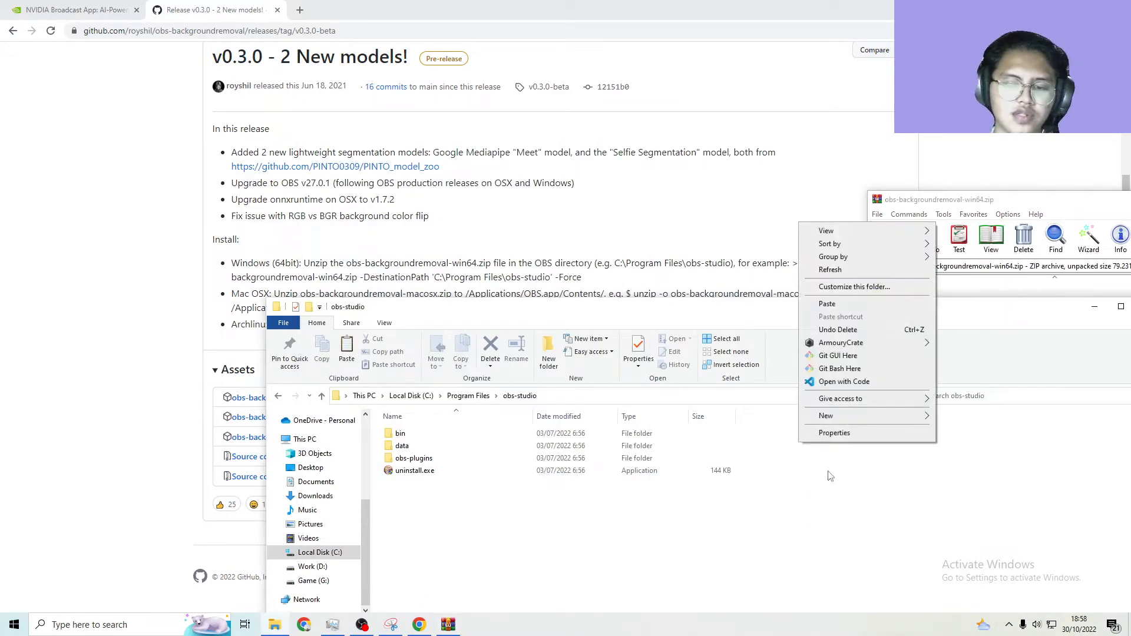
pyautogui.click(842, 273)
pyautogui.moveTo(781, 308); pyautogui.dragTo(676, 74)
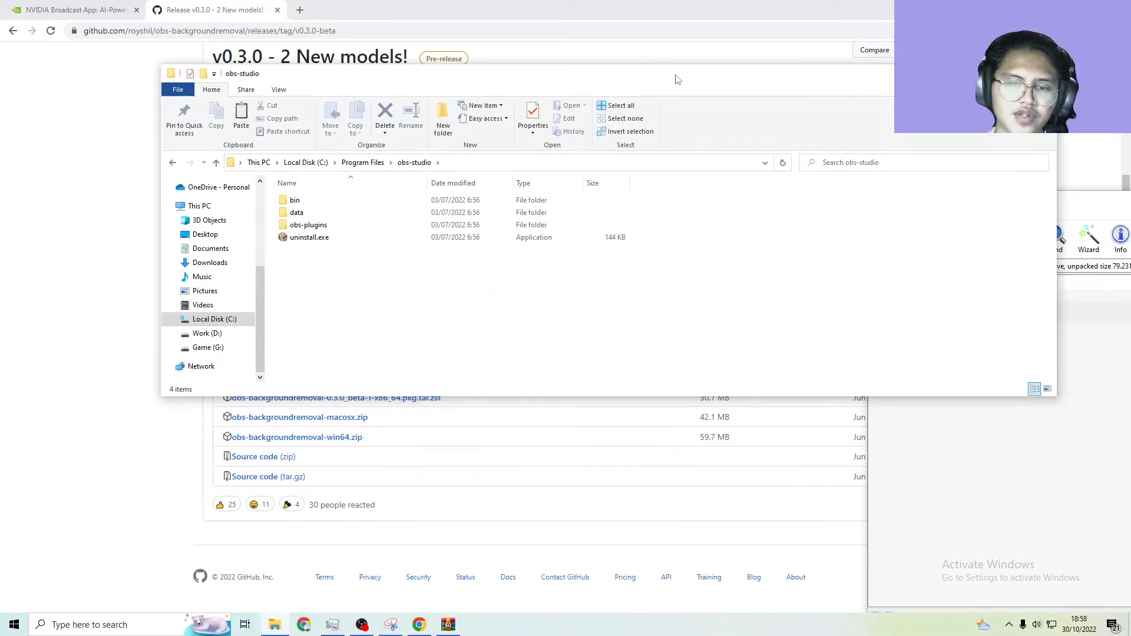
pyautogui.click(989, 74)
# Switch to OBS and reposition its window so that the preview and the sources list are in view
pyautogui.click(362, 624)
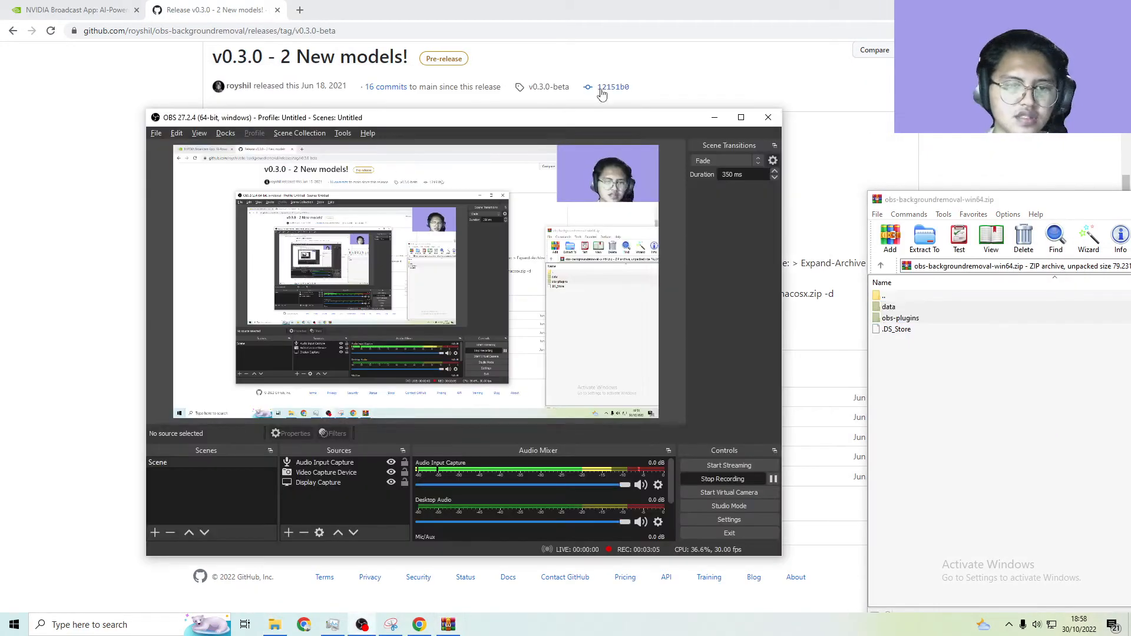
pyautogui.moveTo(496, 117); pyautogui.dragTo(676, 99)
pyautogui.moveTo(380, 107); pyautogui.dragTo(354, 107)
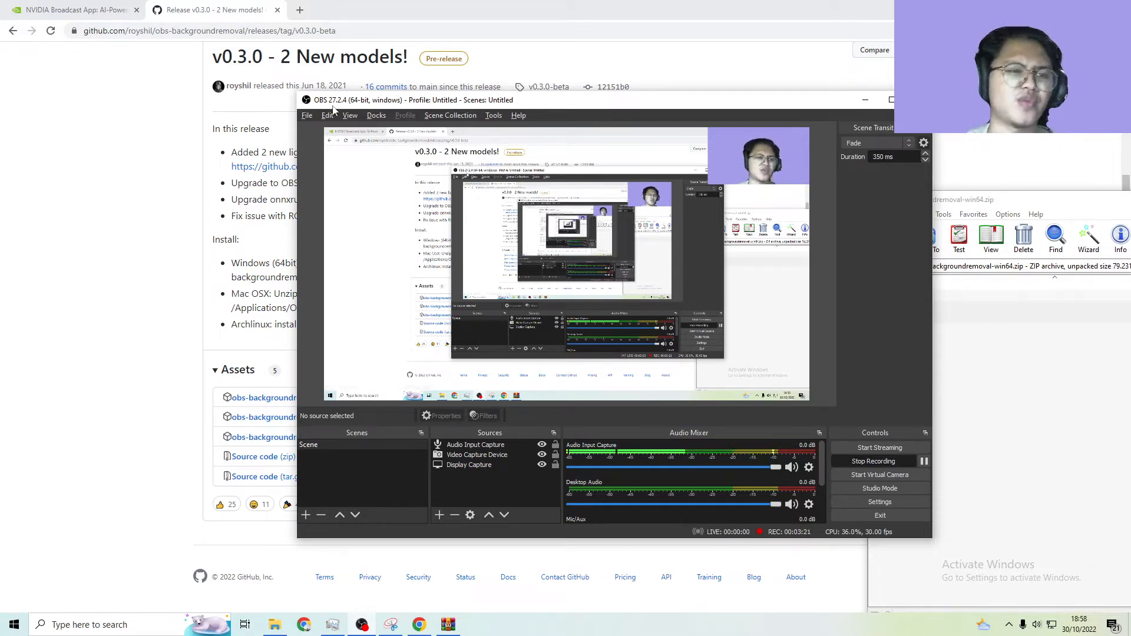
pyautogui.click(494, 117)
pyautogui.click(506, 108)
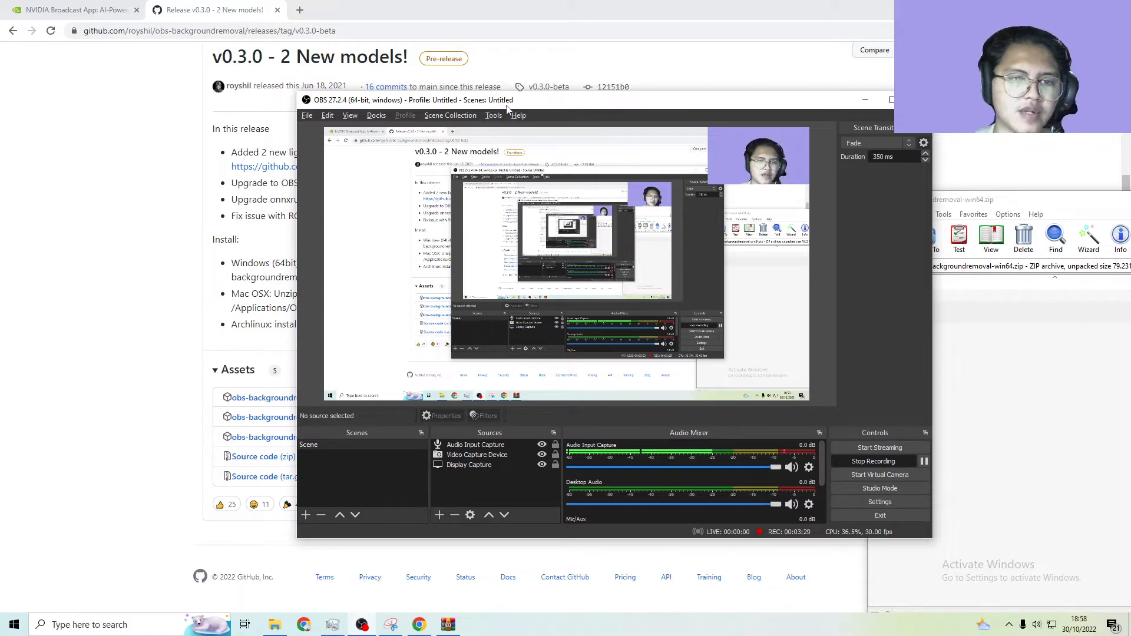
pyautogui.moveTo(506, 108); pyautogui.dragTo(484, 63)
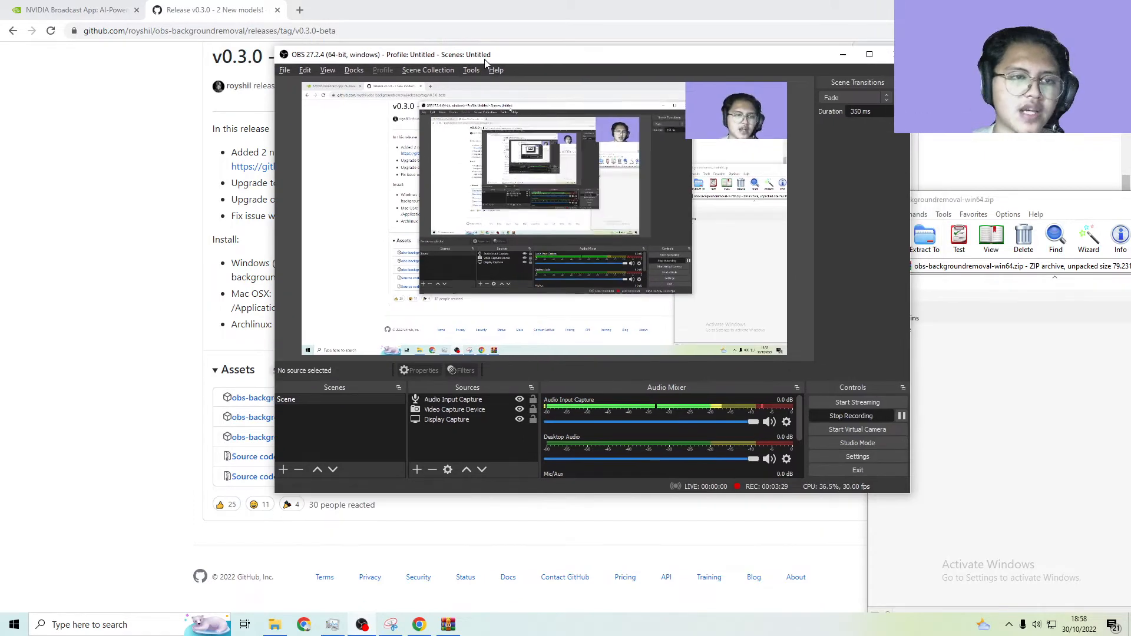
# View the properties of the Video Capture Device source and close them without changes
pyautogui.click(452, 410)
pyautogui.rightClick(460, 415)
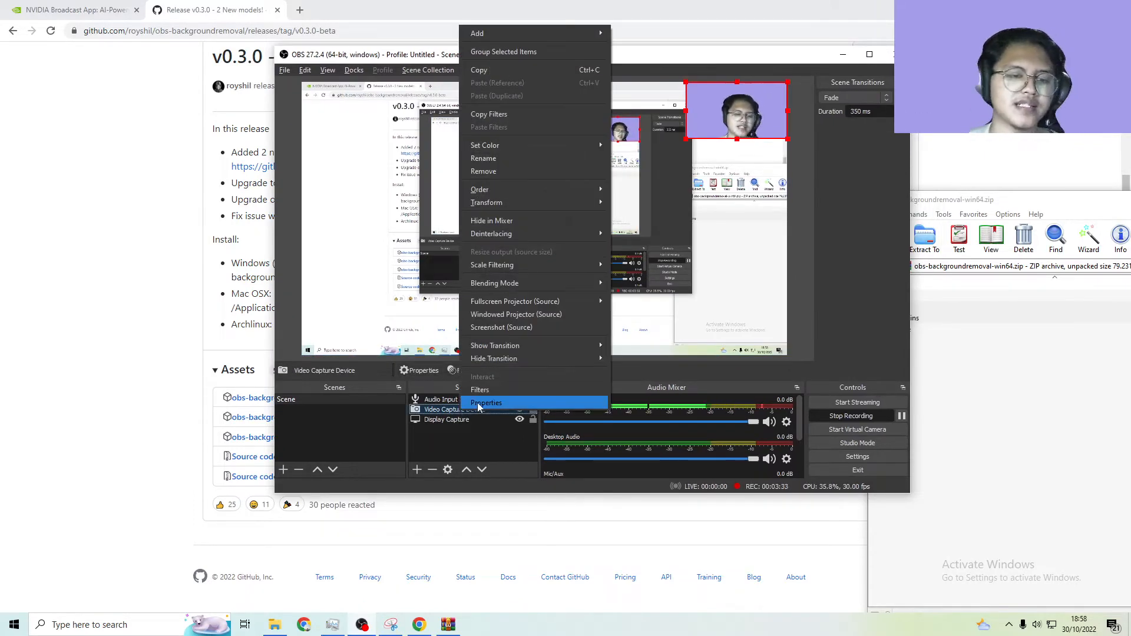
pyautogui.click(474, 406)
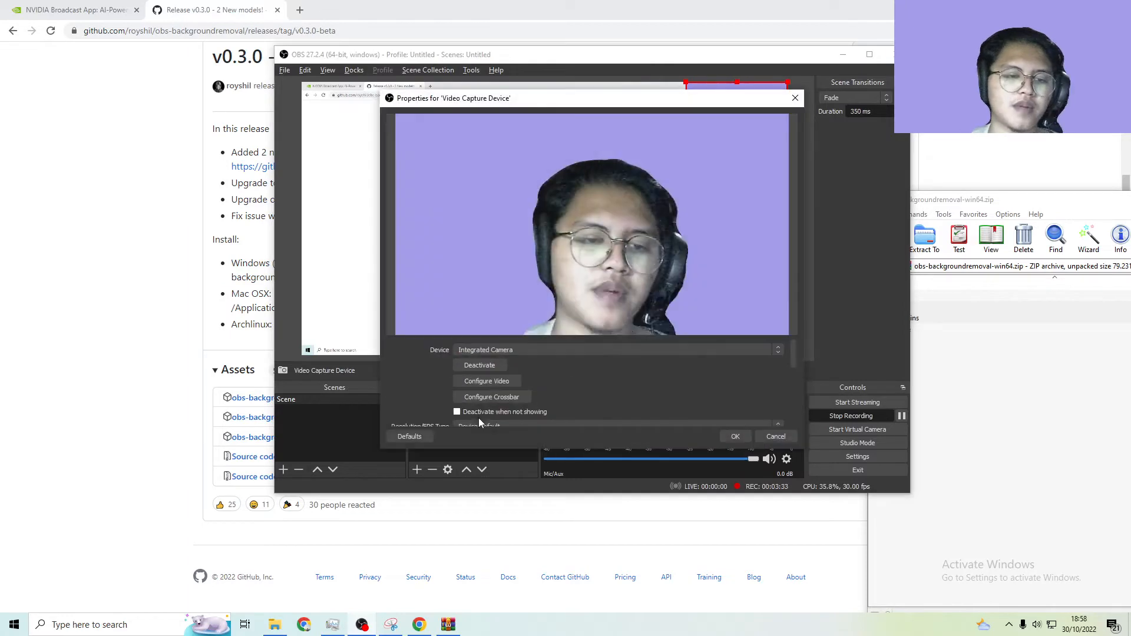
pyautogui.click(795, 98)
# Open the filters of the Video Capture Device source and view the audio/video filters available to add
pyautogui.rightClick(461, 414)
pyautogui.click(489, 397)
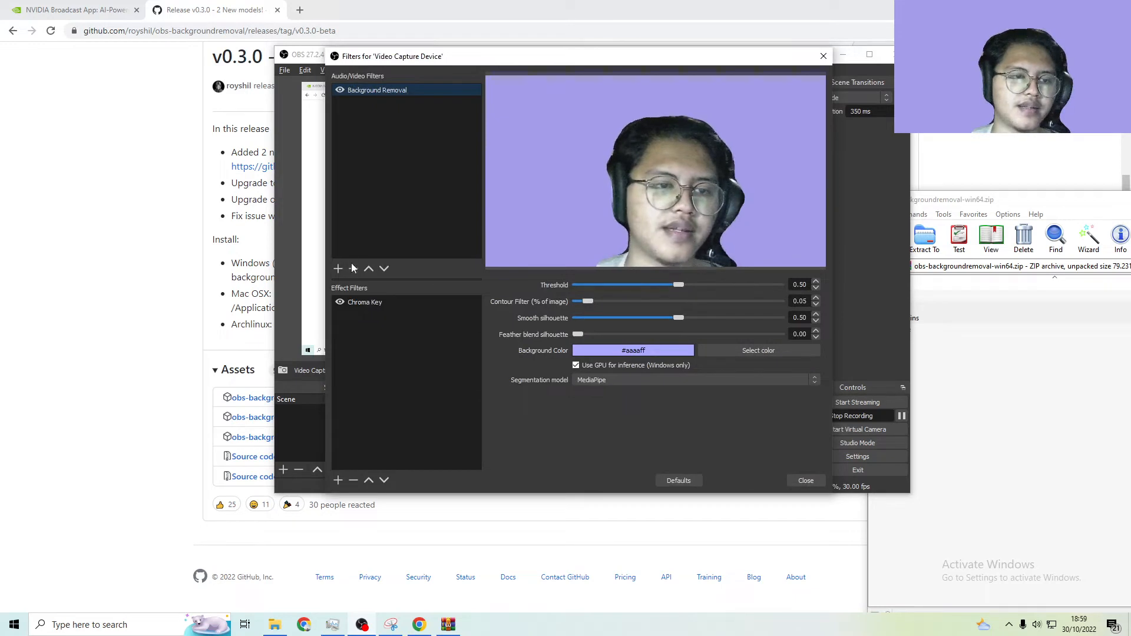
pyautogui.click(338, 268)
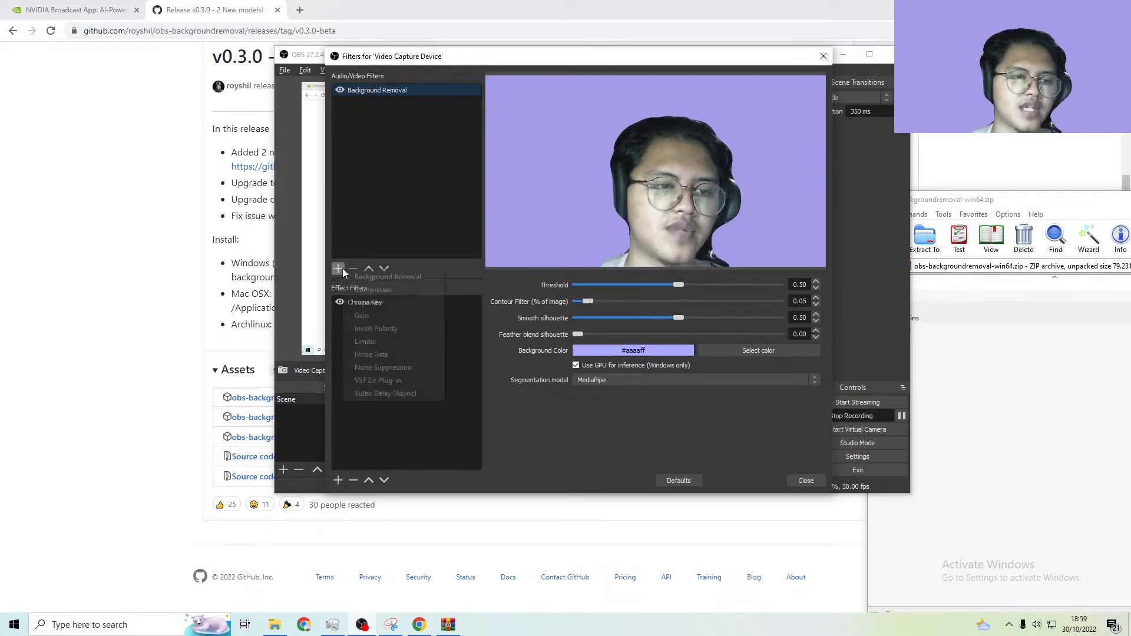
pyautogui.click(397, 217)
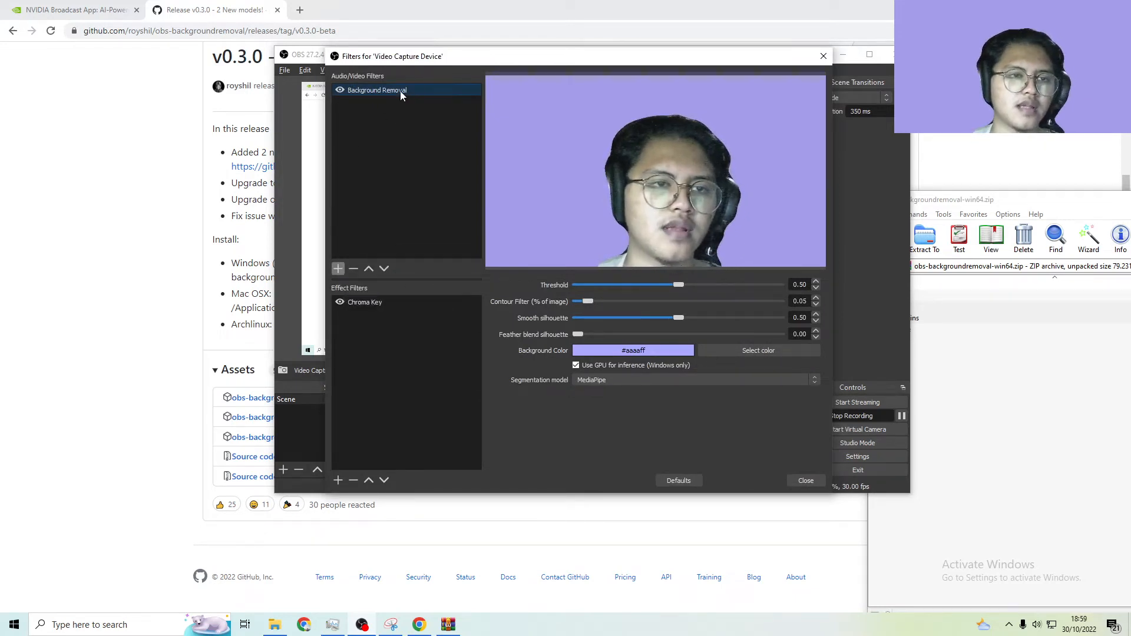
# Inspect the Chroma Key settings and the available effect filters, and return to the Background Removal filter's settings
pyautogui.click(399, 302)
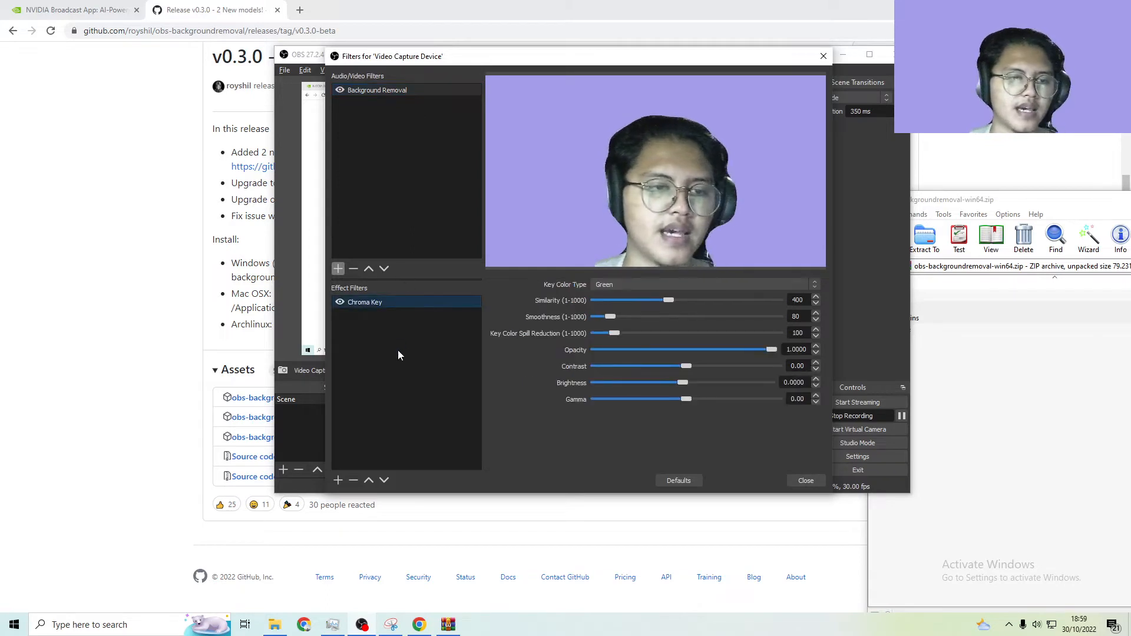
pyautogui.click(340, 483)
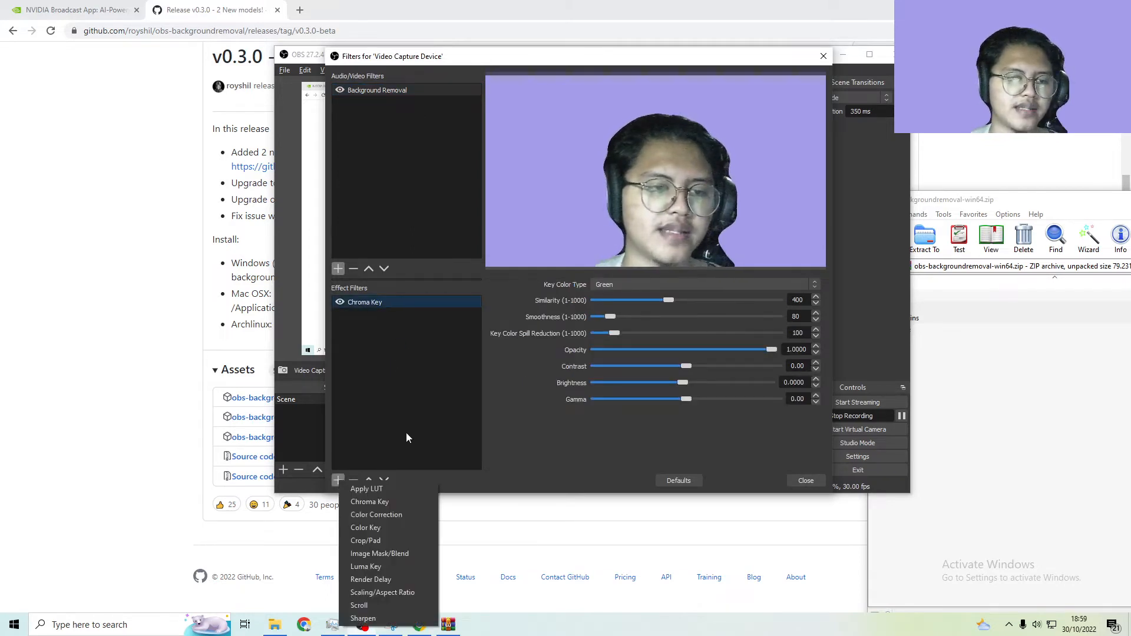
pyautogui.click(401, 398)
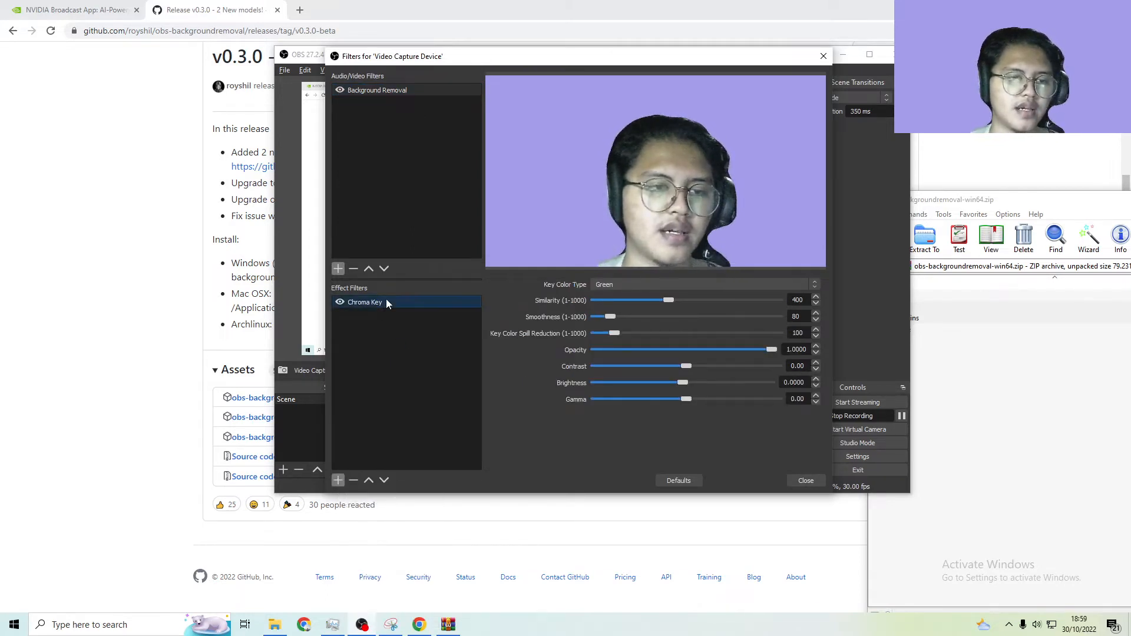
pyautogui.click(410, 92)
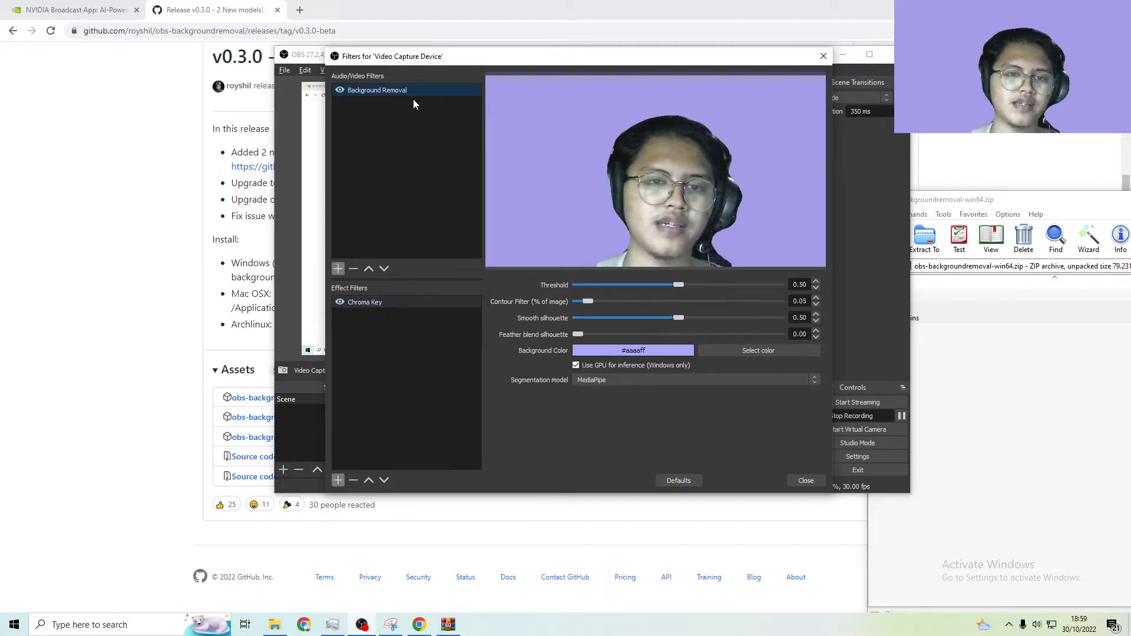
# Check the Chroma Key settings, and set the Background Removal filter's background color to green #00aa00
pyautogui.click(377, 302)
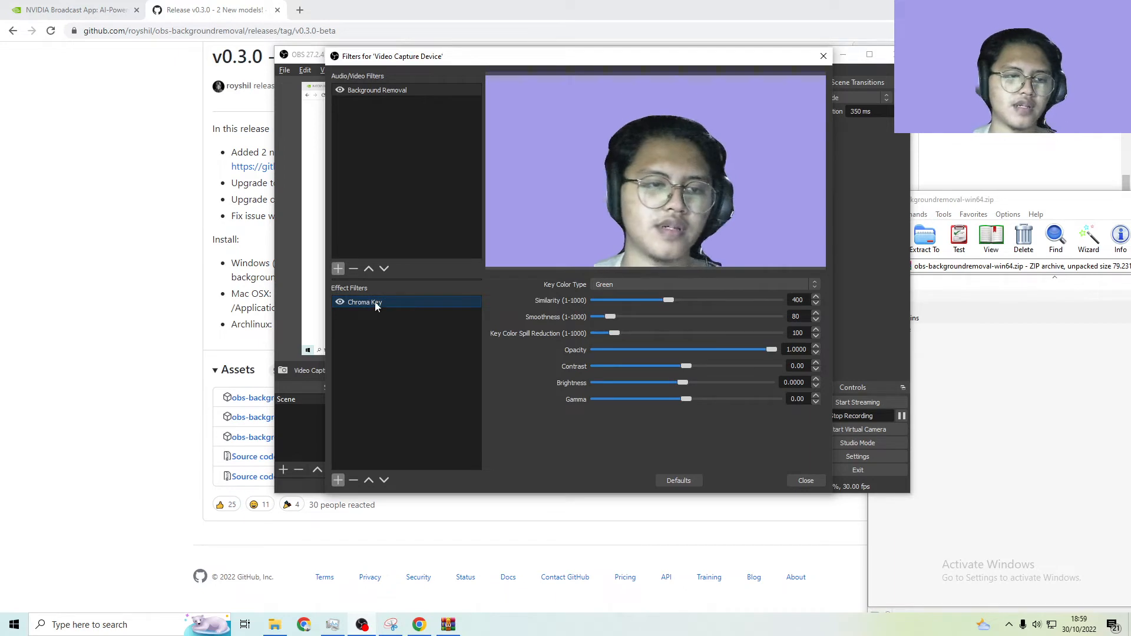
pyautogui.click(429, 187)
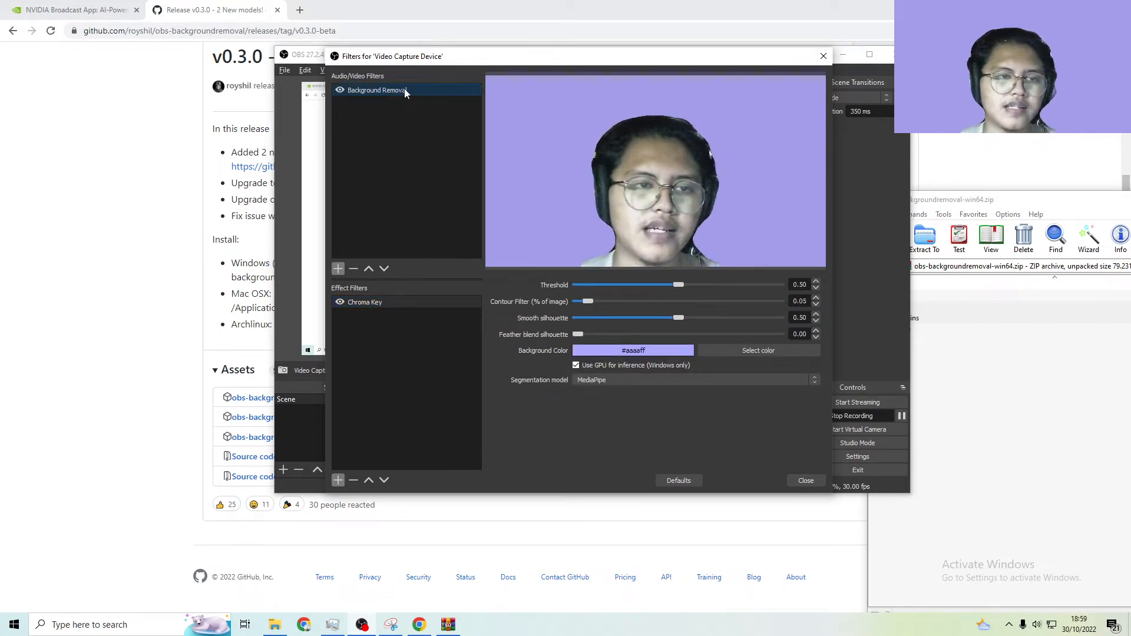
pyautogui.click(737, 351)
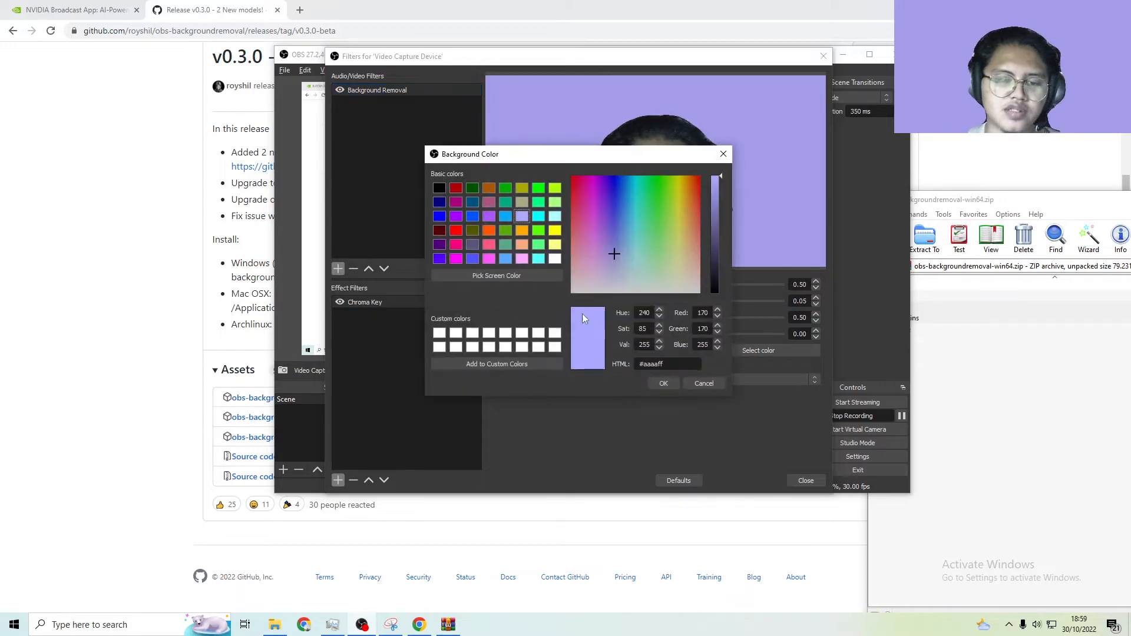
pyautogui.moveTo(516, 167); pyautogui.dragTo(451, 168)
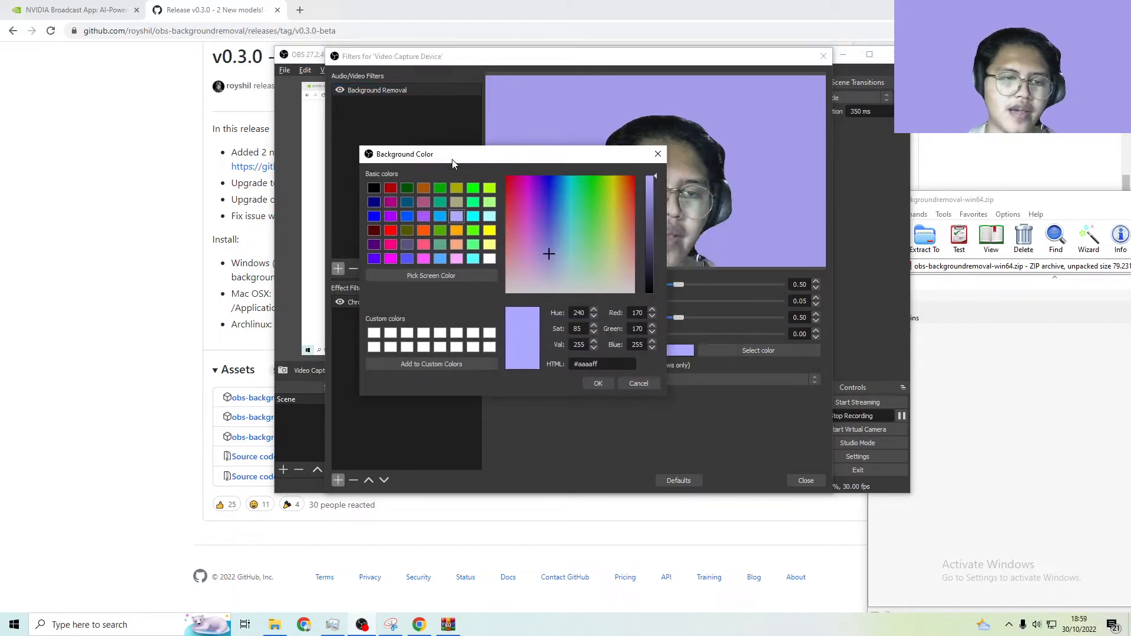
pyautogui.click(440, 187)
pyautogui.click(598, 383)
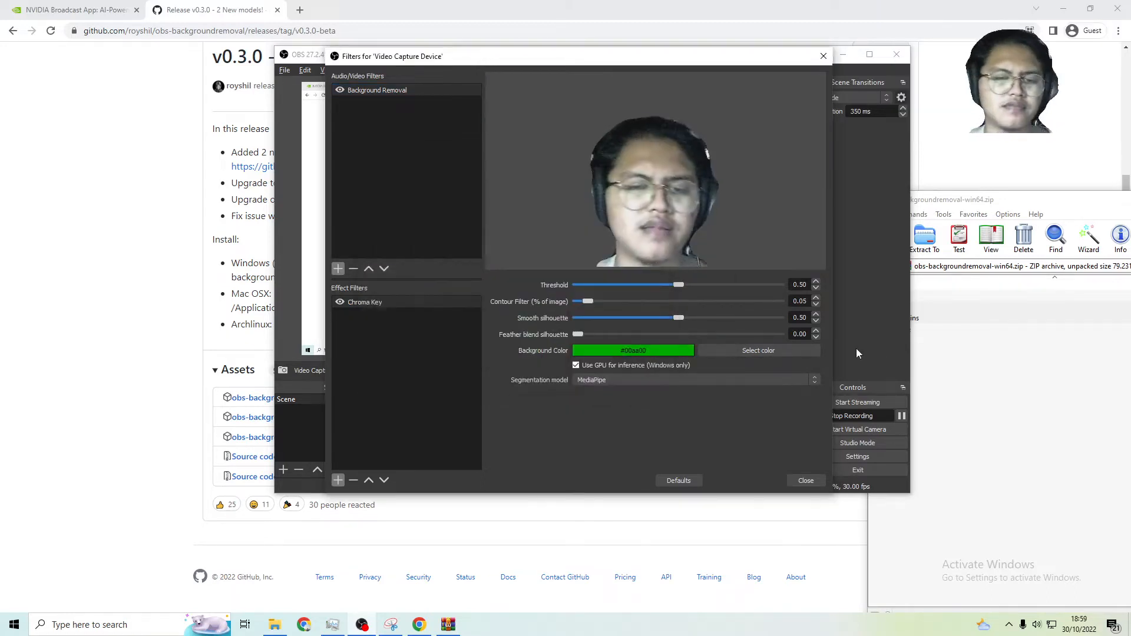
# Try brown #aa5500 as the Background Removal background color, and change it to bright green #00ff00
pyautogui.click(782, 349)
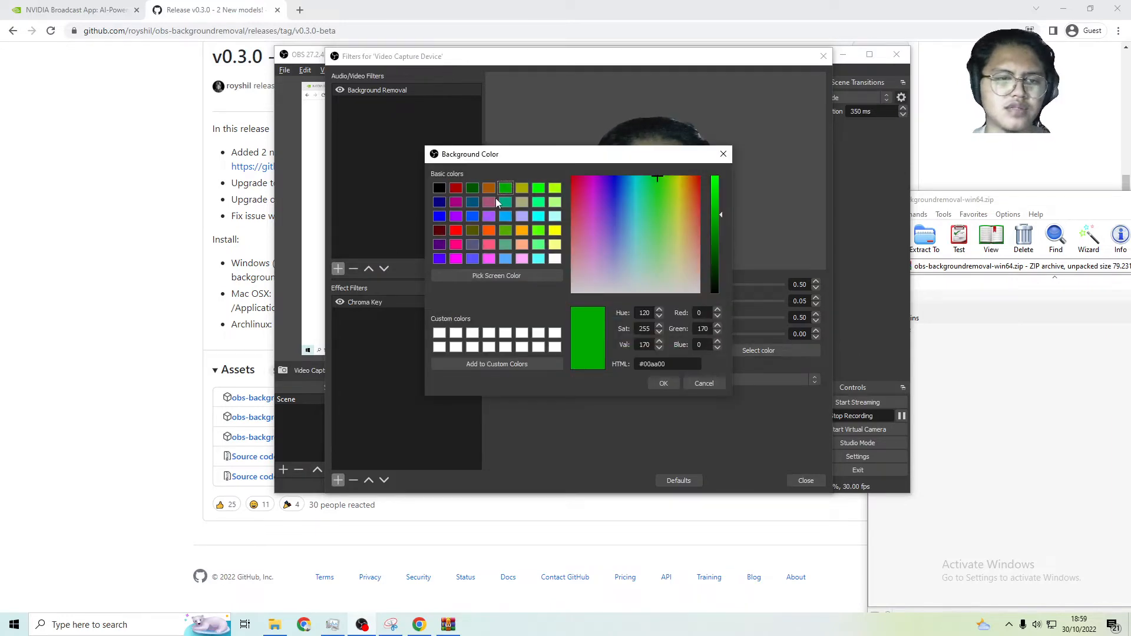
pyautogui.click(490, 188)
pyautogui.click(667, 383)
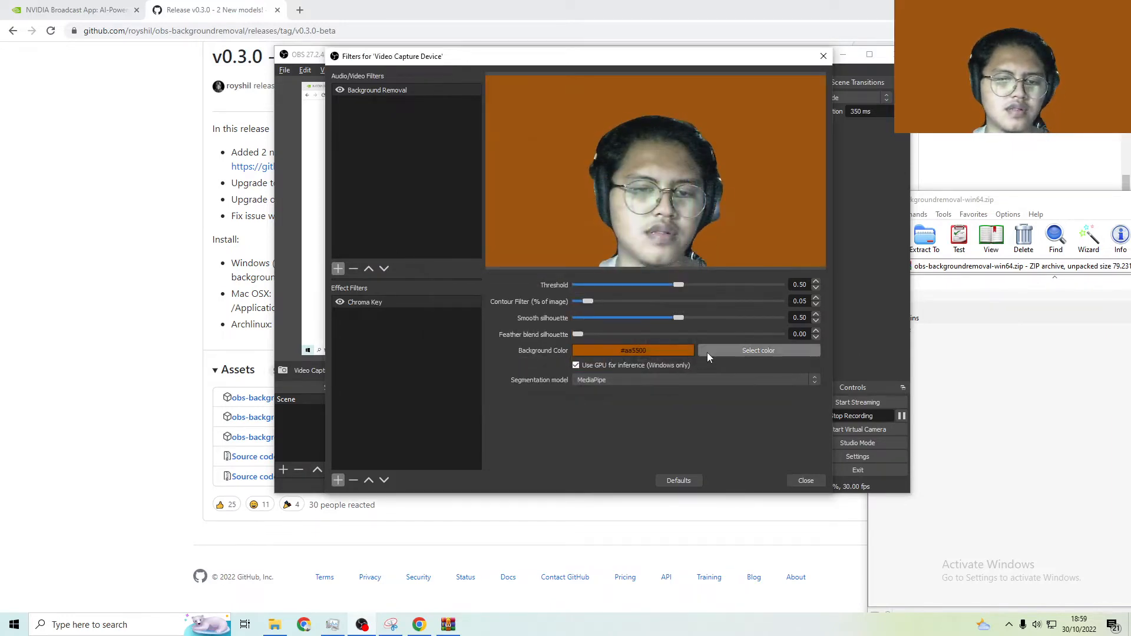
pyautogui.click(748, 351)
pyautogui.click(538, 188)
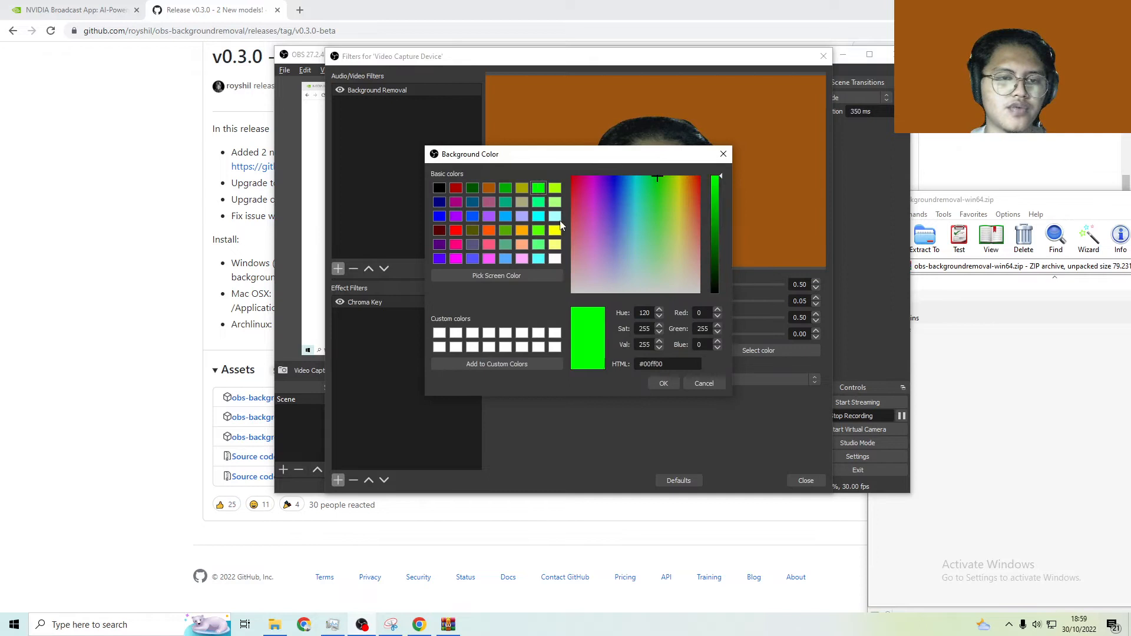
pyautogui.click(662, 383)
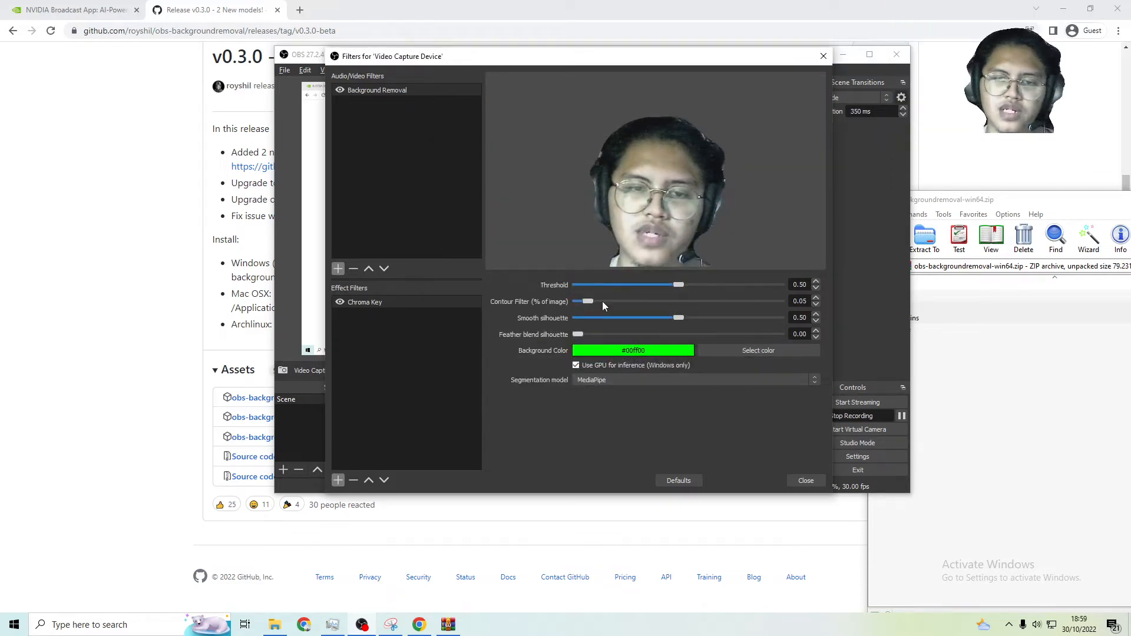
# Set the Background Removal contour filter to 0.33 and the background color to light blue #55aaff
pyautogui.moveTo(602, 301); pyautogui.dragTo(643, 301)
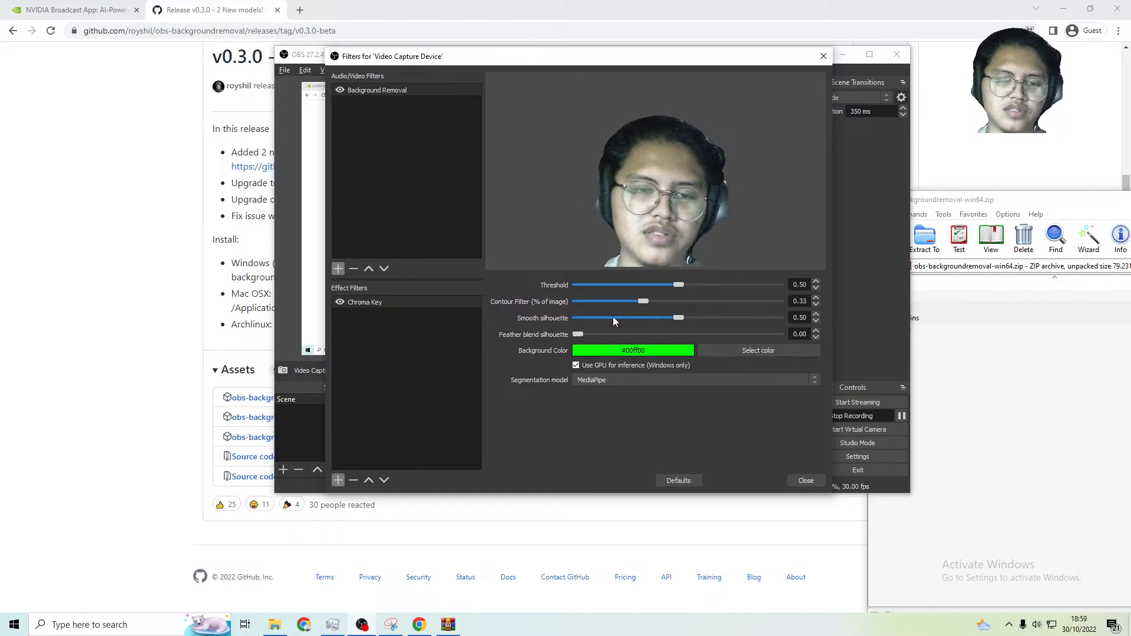
pyautogui.moveTo(577, 334); pyautogui.dragTo(535, 350)
pyautogui.click(730, 350)
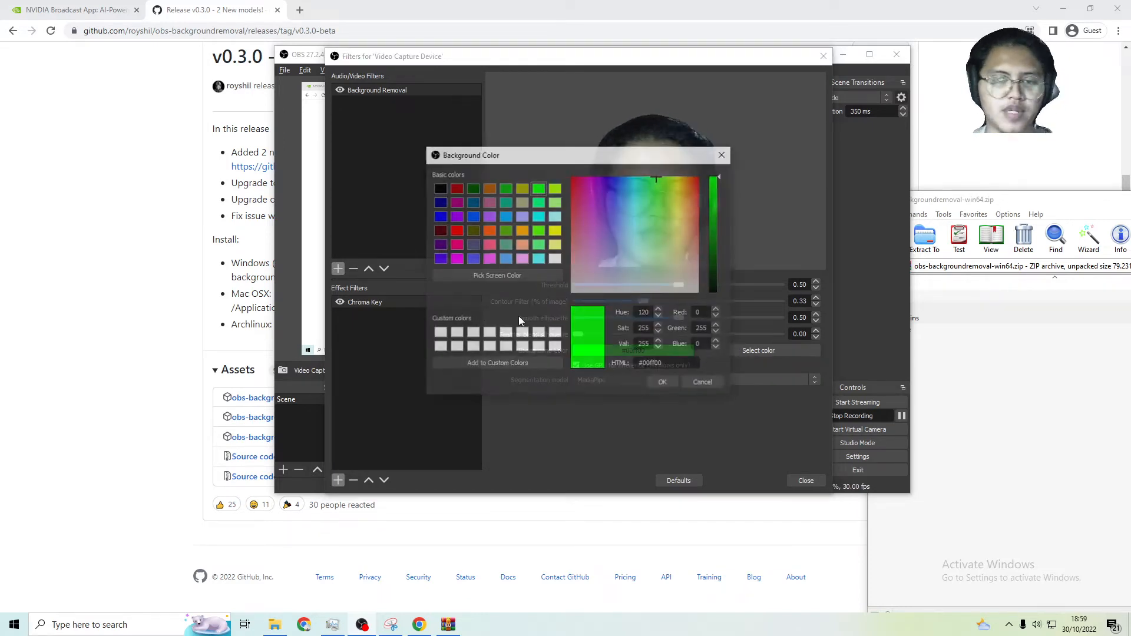
pyautogui.click(660, 382)
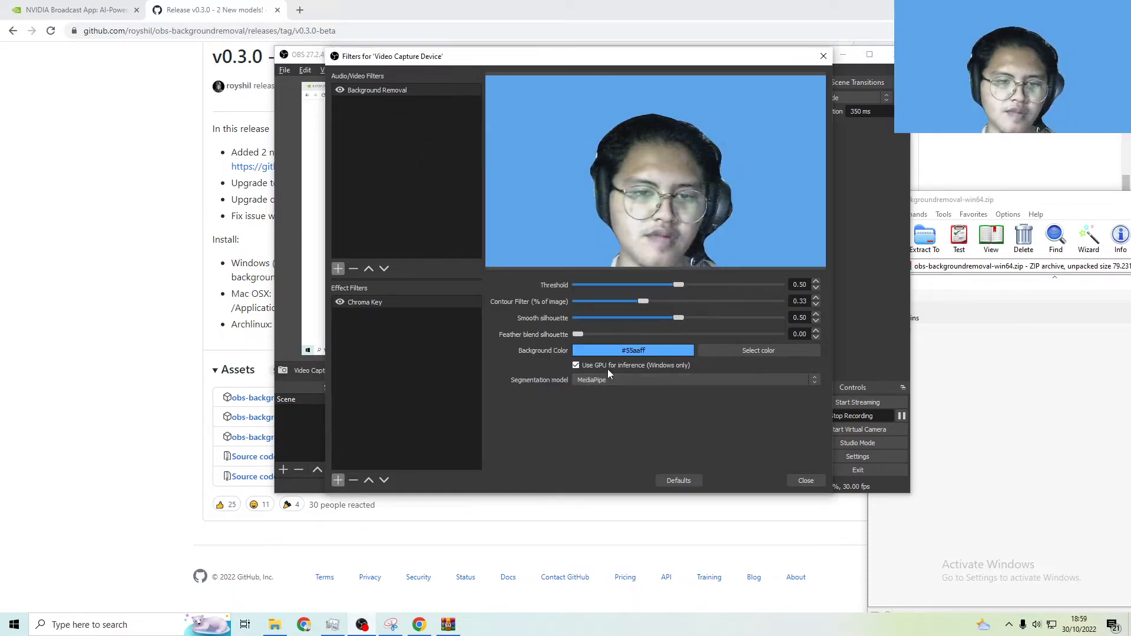
# Set the Background Removal filter's background color to muted blue-violet #55557f
pyautogui.click(767, 349)
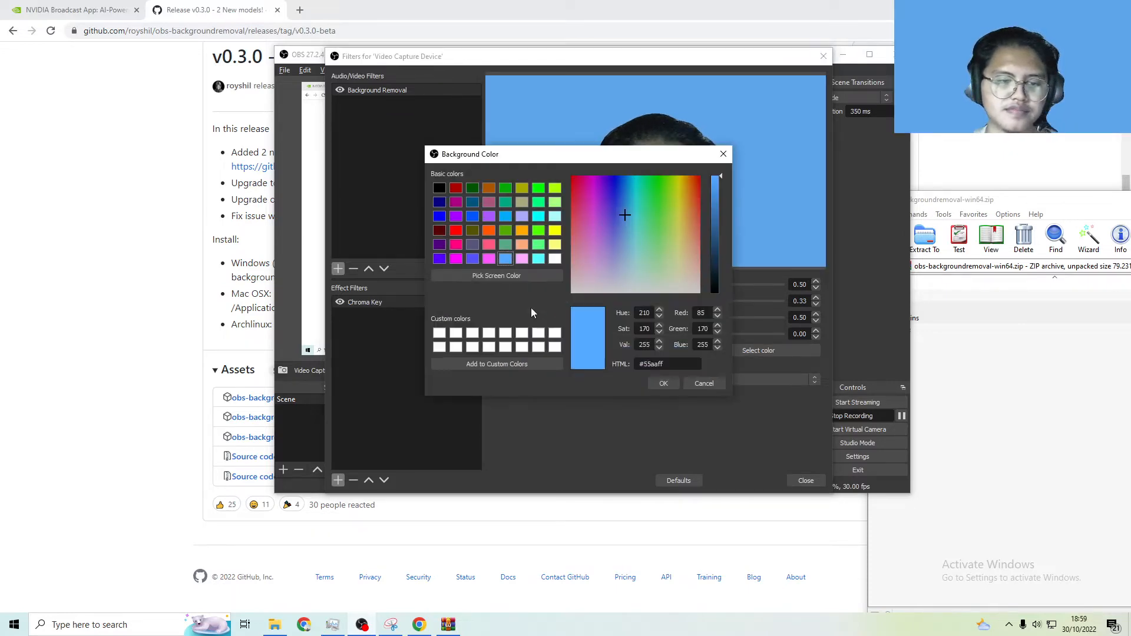
pyautogui.click(472, 244)
pyautogui.click(665, 383)
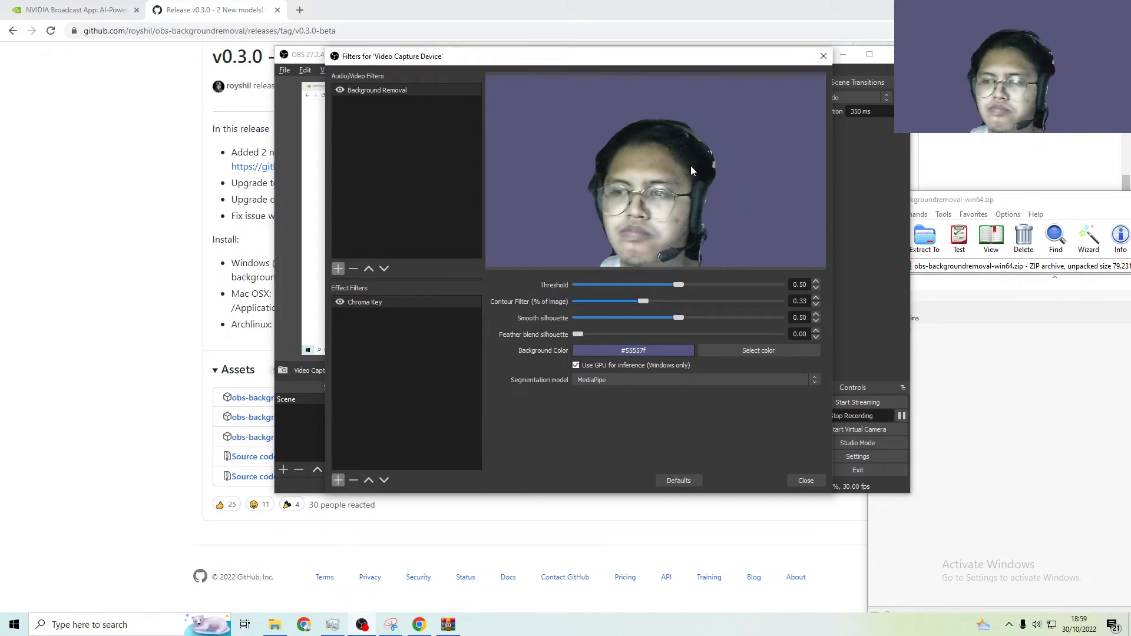
# Switch to Task Manager and place it below the filter preview to watch CPU usage alongside the webcam image
pyautogui.click(333, 624)
pyautogui.moveTo(428, 119); pyautogui.dragTo(428, 278)
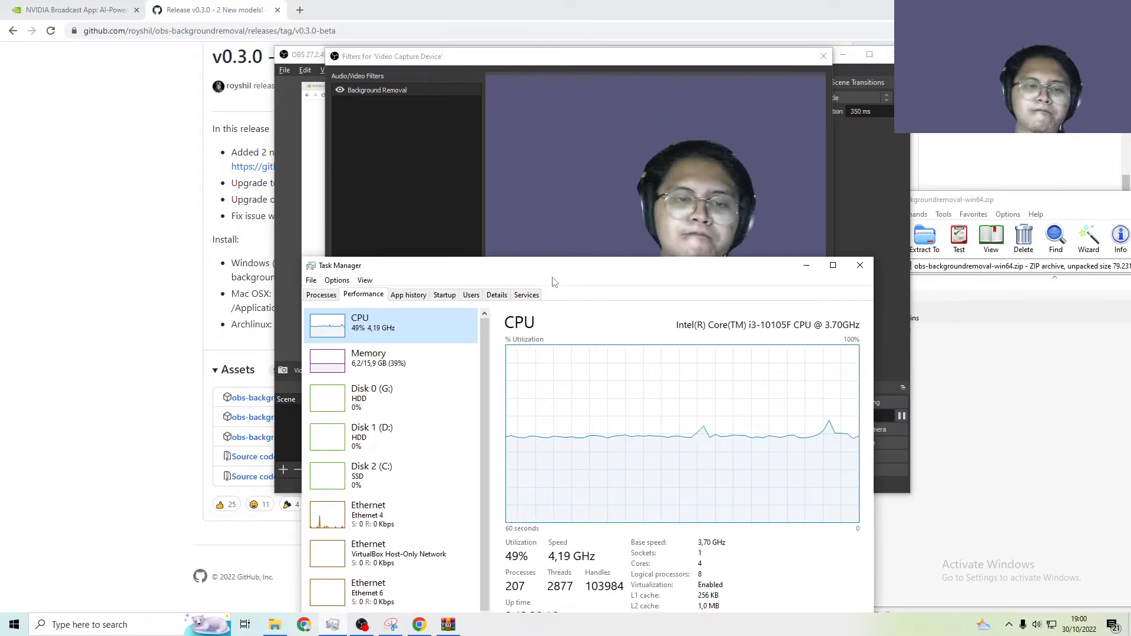
pyautogui.moveTo(560, 271); pyautogui.dragTo(560, 354)
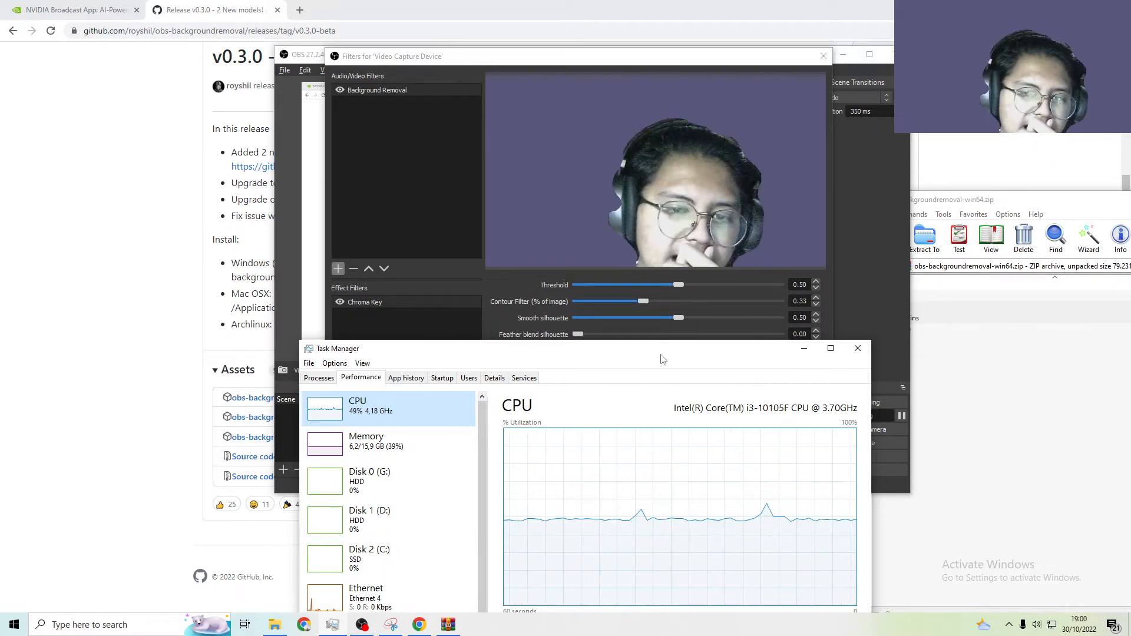
pyautogui.moveTo(662, 358); pyautogui.dragTo(647, 301)
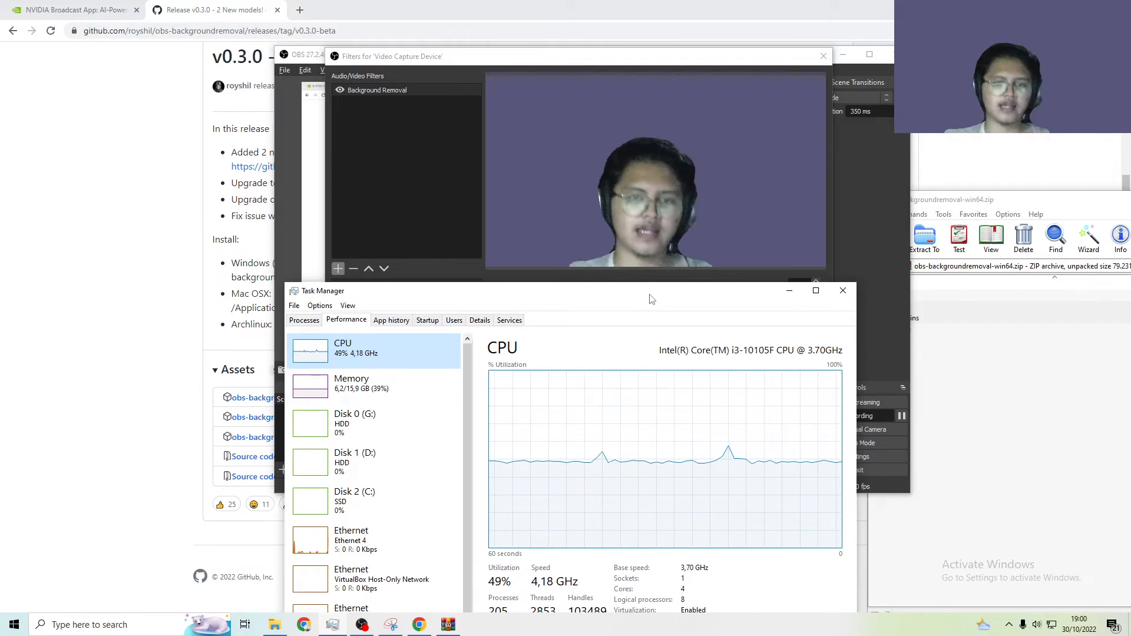
pyautogui.moveTo(652, 299); pyautogui.dragTo(678, 377)
# Bring Task Manager in front of the filters window and examine the full CPU utilization graph and figures
pyautogui.moveTo(533, 59)
pyautogui.mouseDown()
pyautogui.moveTo(512, 59)
pyautogui.moveTo(530, 59)
pyautogui.mouseUp()
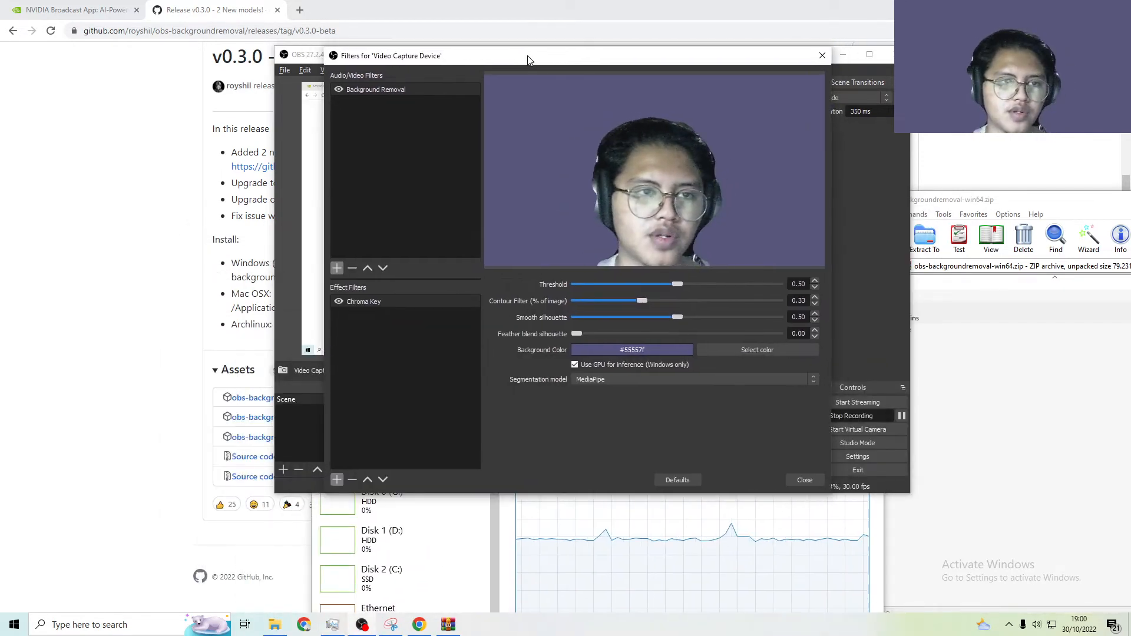
pyautogui.click(715, 559)
pyautogui.moveTo(641, 383); pyautogui.dragTo(620, 112)
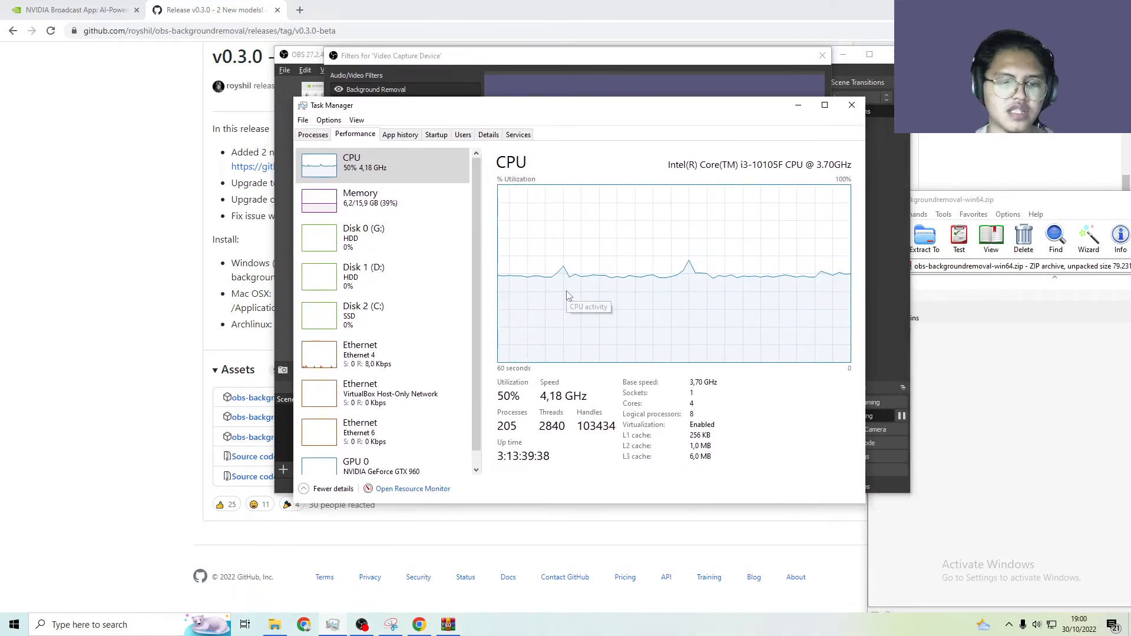
pyautogui.moveTo(492, 109); pyautogui.dragTo(578, 107)
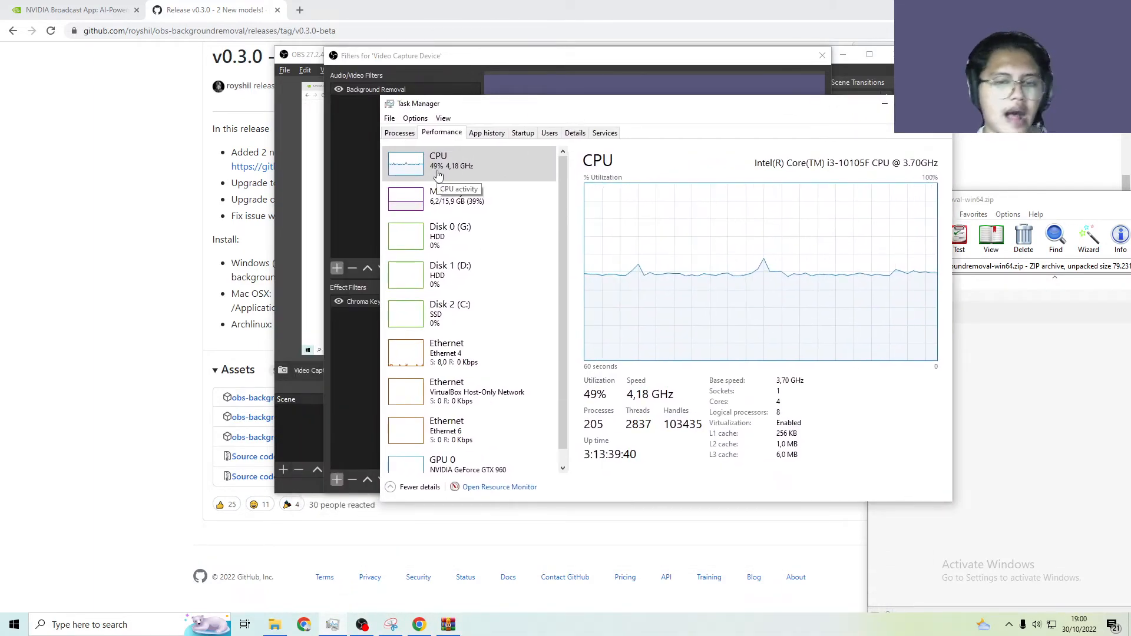
pyautogui.moveTo(511, 109); pyautogui.dragTo(389, 216)
pyautogui.moveTo(676, 225); pyautogui.dragTo(649, 125)
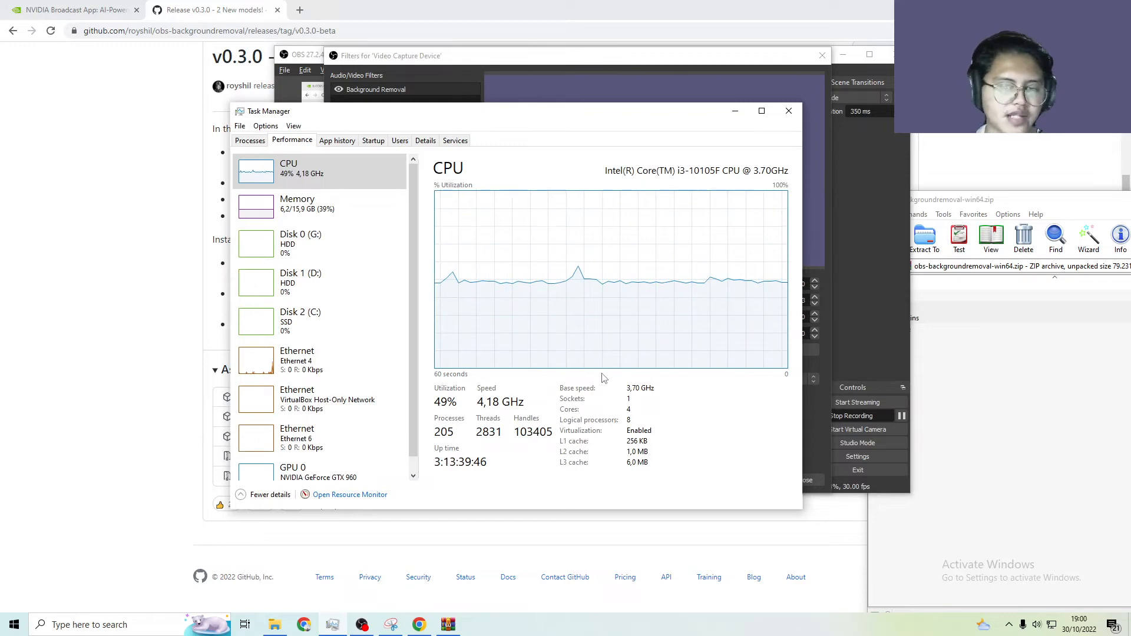
# Close the Video Capture Device filters and arrange OBS and Task Manager so the sources list and CPU graph are both in view
pyautogui.moveTo(585, 106); pyautogui.dragTo(654, 187)
pyautogui.moveTo(566, 189); pyautogui.dragTo(573, 391)
pyautogui.click(822, 56)
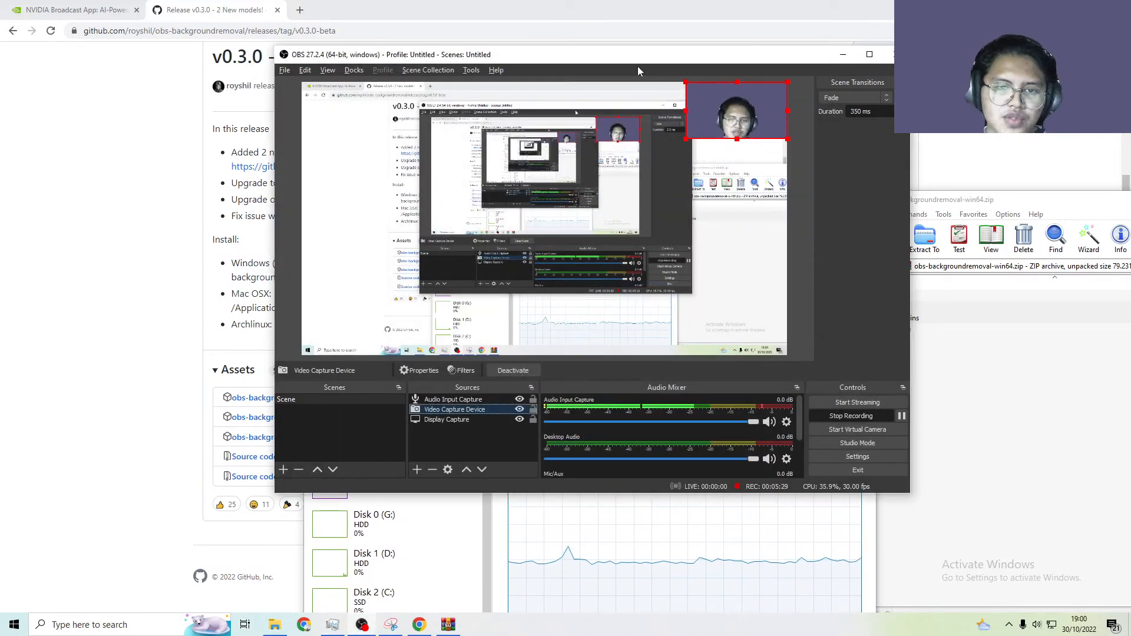
pyautogui.moveTo(638, 67); pyautogui.dragTo(829, 34)
pyautogui.moveTo(363, 395); pyautogui.dragTo(282, 431)
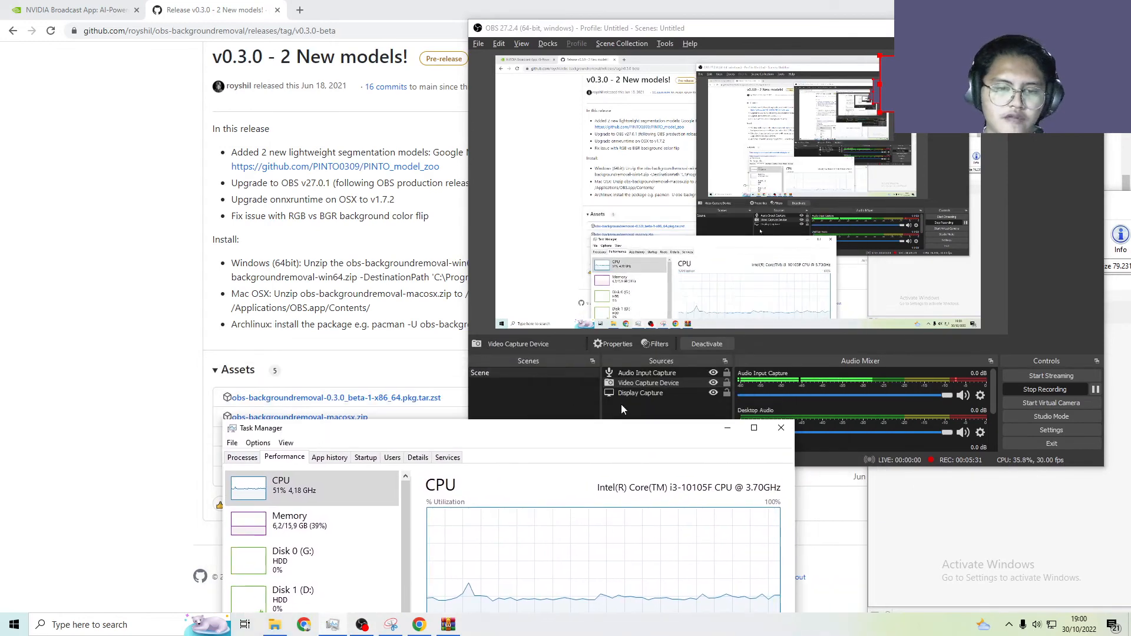
# Hide the Video Capture Device source to compare CPU usage in Task Manager, minimize Task Manager and show the source again
pyautogui.click(713, 383)
pyautogui.moveTo(538, 435); pyautogui.dragTo(538, 81)
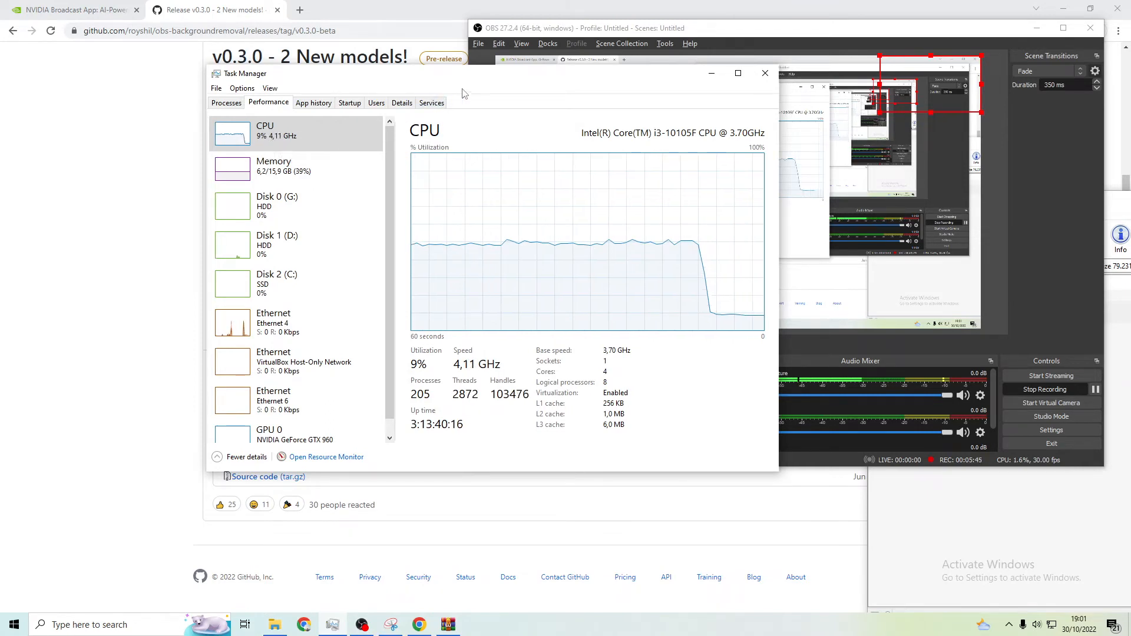
pyautogui.click(713, 74)
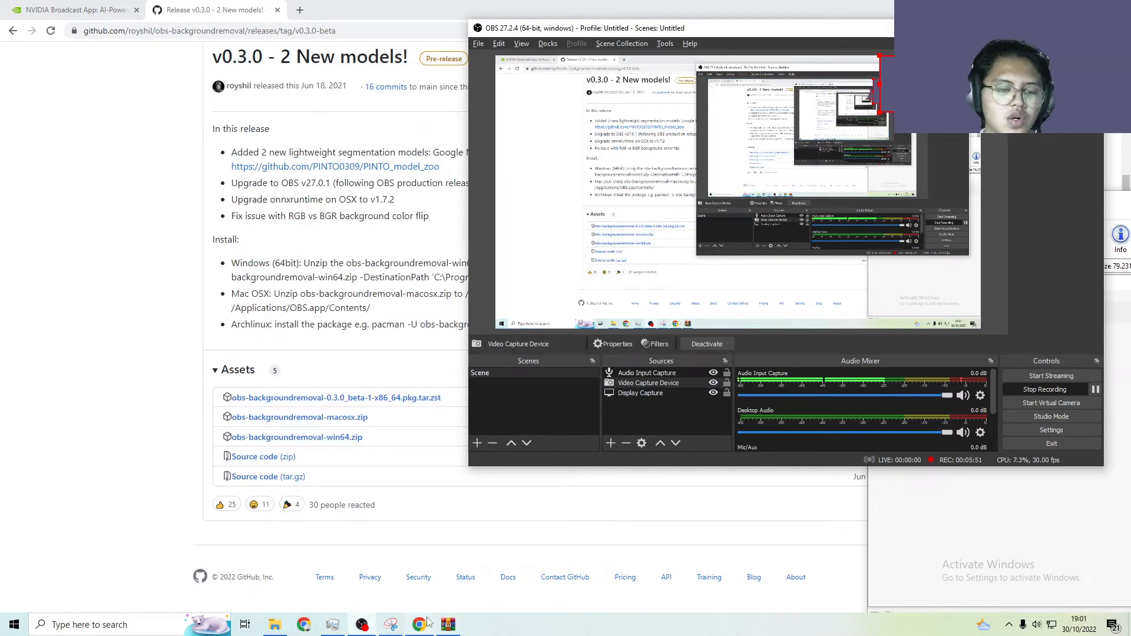
# Reopen Task Manager and examine the GPU 0 performance graphs while the webcam source is active
pyautogui.moveTo(428, 623)
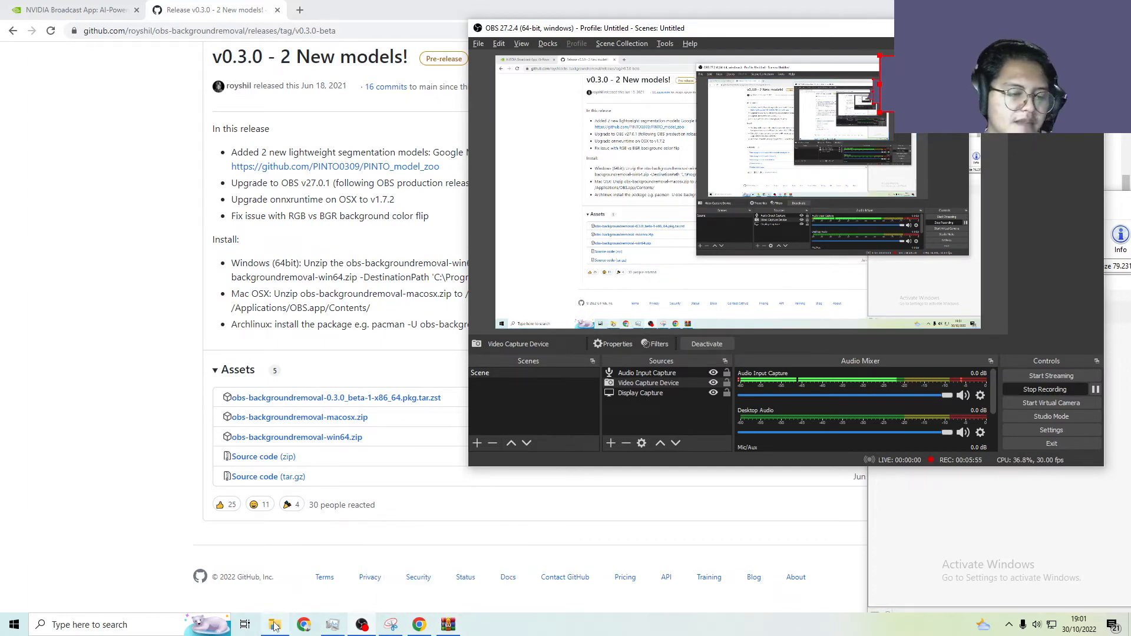
pyautogui.moveTo(275, 623)
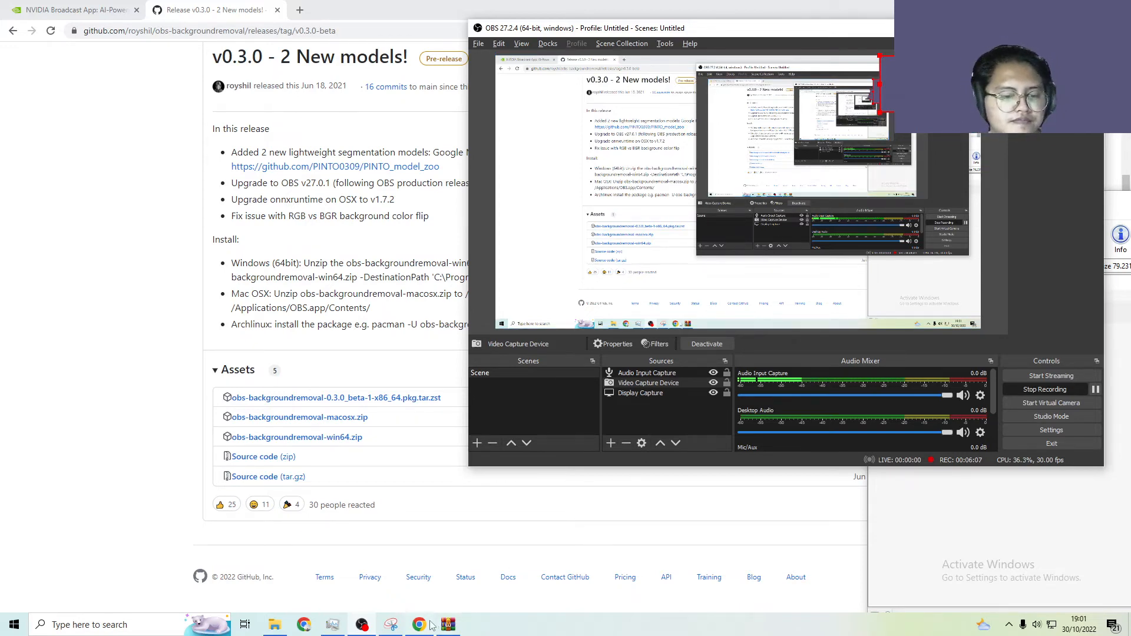
pyautogui.click(333, 624)
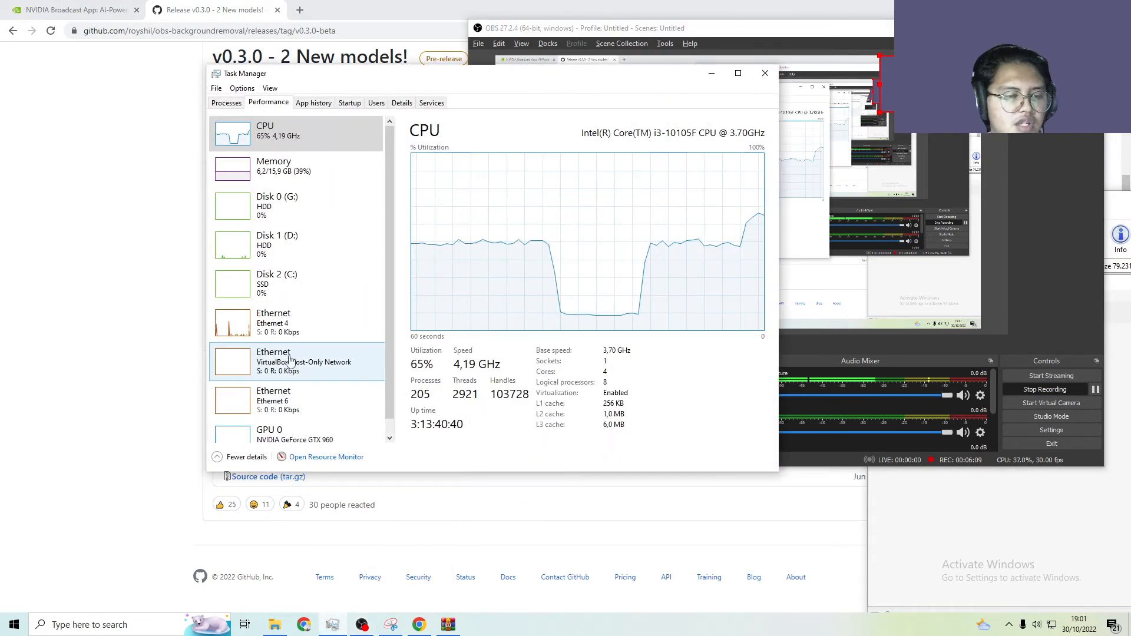
pyautogui.scroll(-1, 389, 388)
pyautogui.click(365, 421)
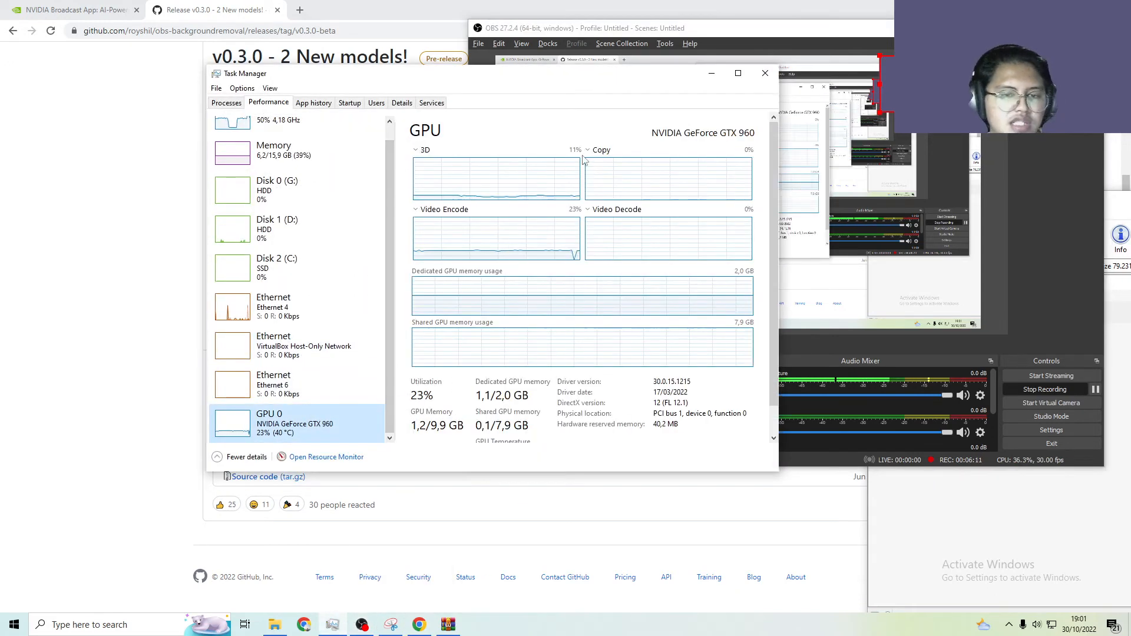
pyautogui.moveTo(650, 82); pyautogui.dragTo(596, 83)
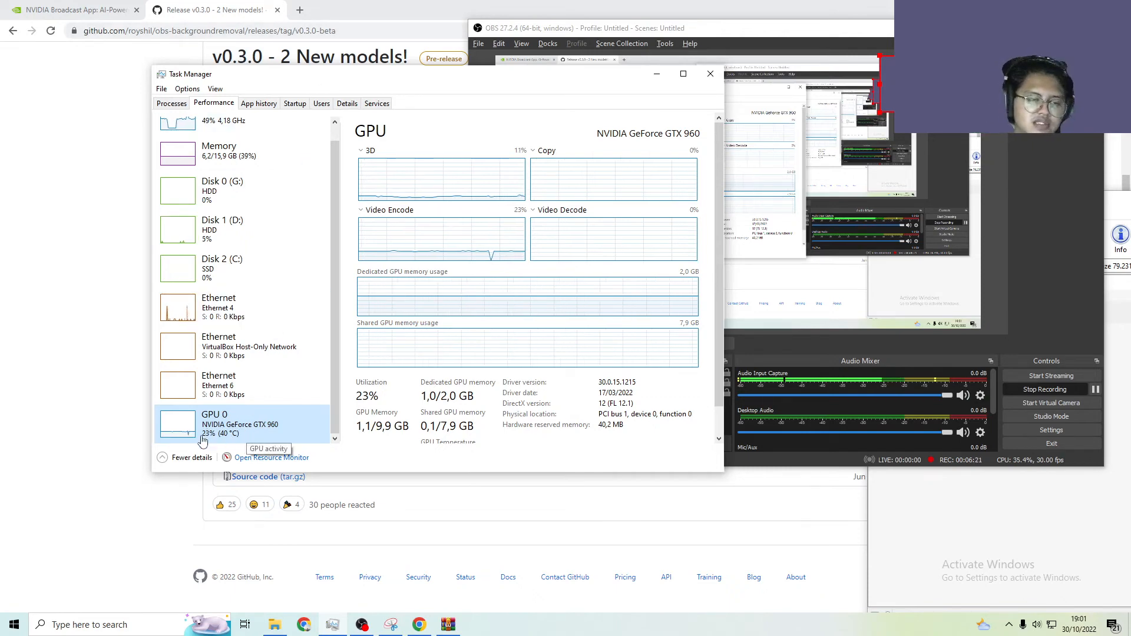
pyautogui.scroll(1, 242, 376)
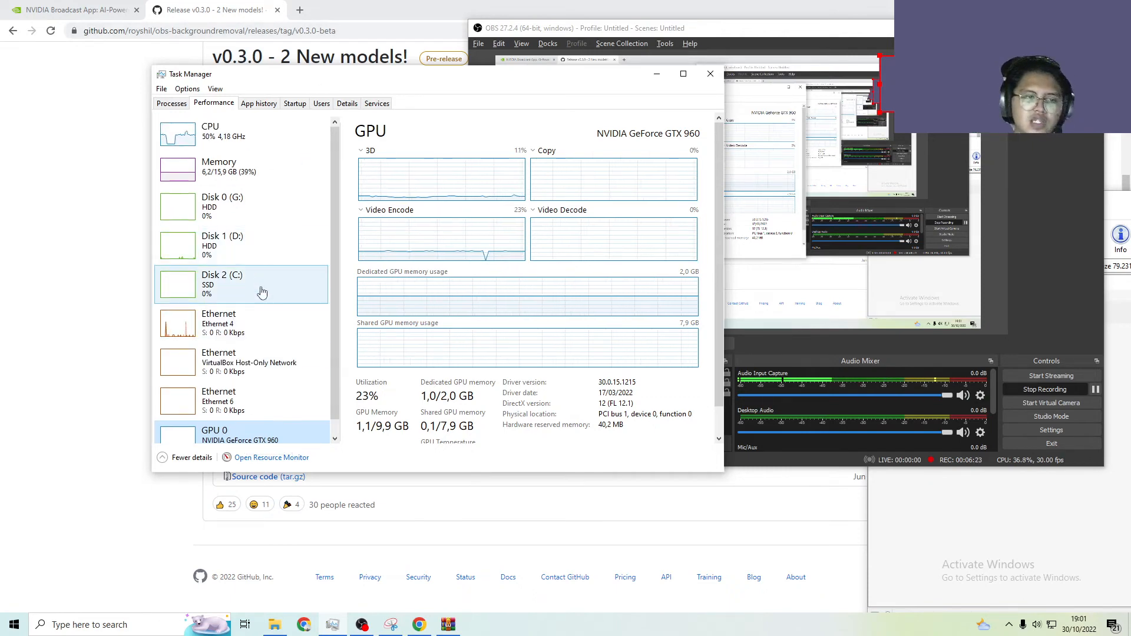
pyautogui.scroll(-1, 270, 320)
pyautogui.scroll(1, 265, 298)
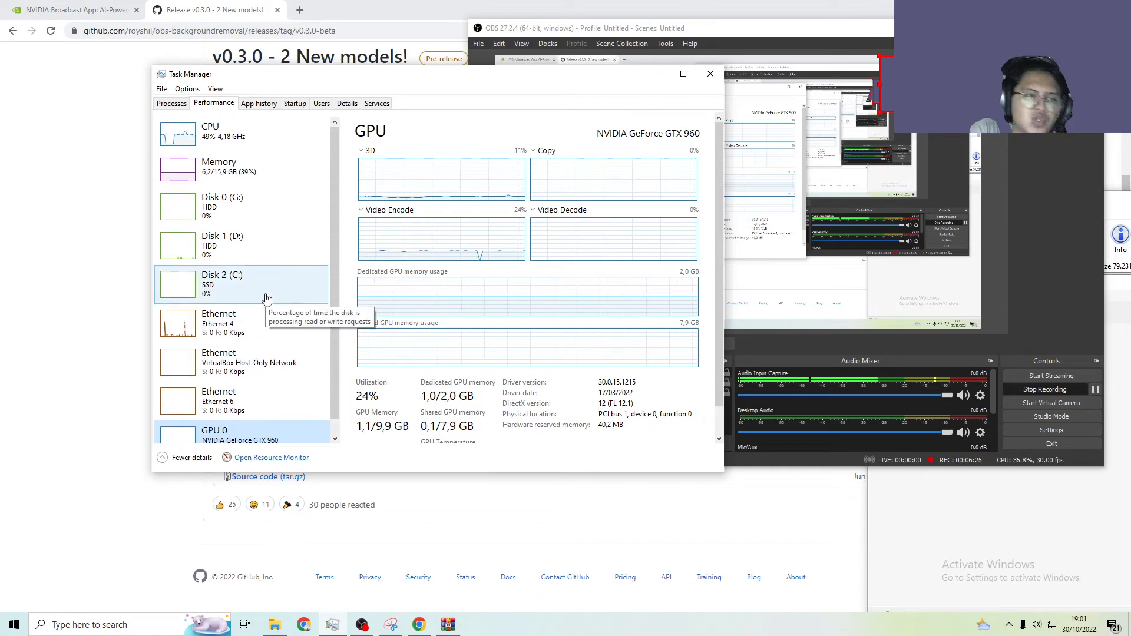
# Compare the CPU and GPU 0 performance graphs in Task Manager, ending on the CPU view
pyautogui.click(256, 166)
pyautogui.click(260, 147)
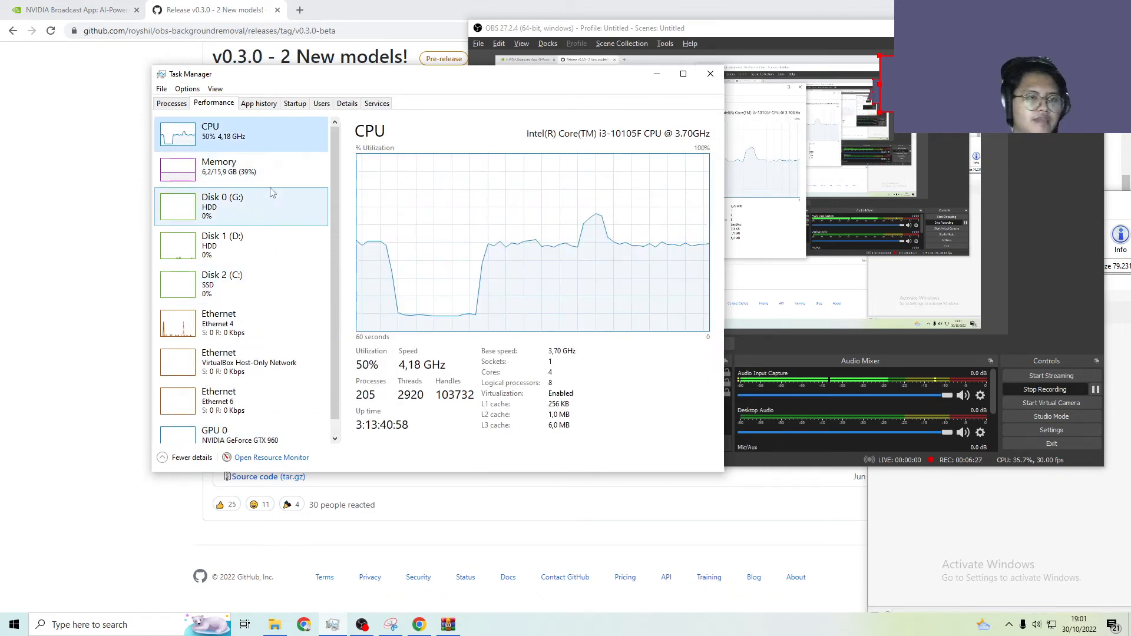
pyautogui.scroll(-1, 267, 378)
pyautogui.click(260, 421)
pyautogui.scroll(1, 260, 353)
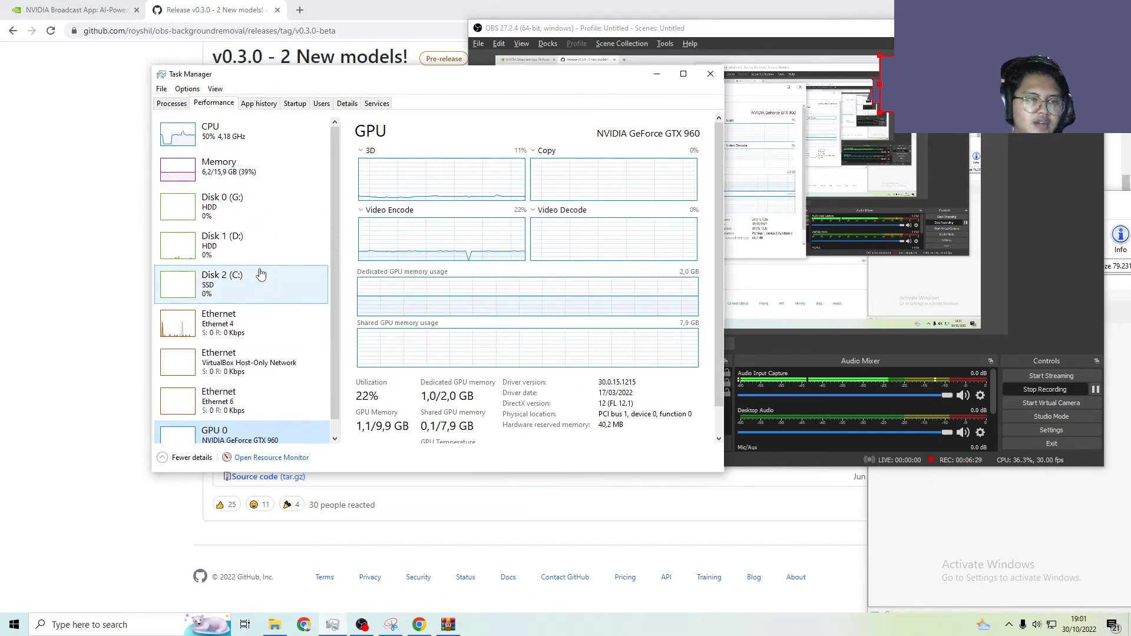
pyautogui.click(254, 147)
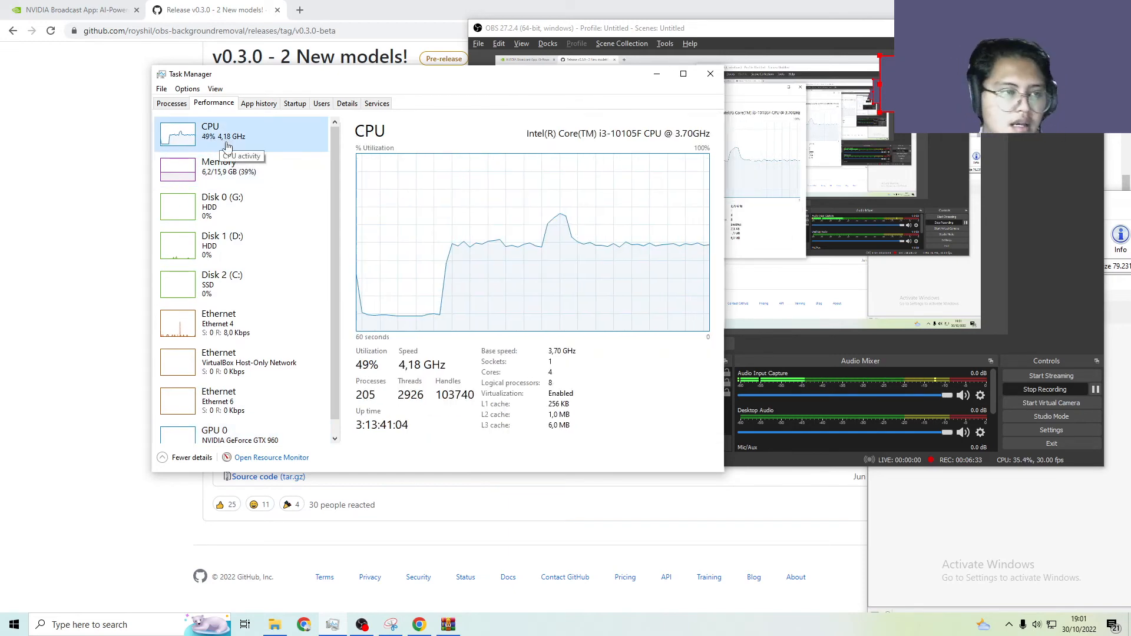
# Recheck the GPU 0 engine and memory graphs in Task Manager and return to the CPU utilization graph
pyautogui.scroll(-1, 252, 153)
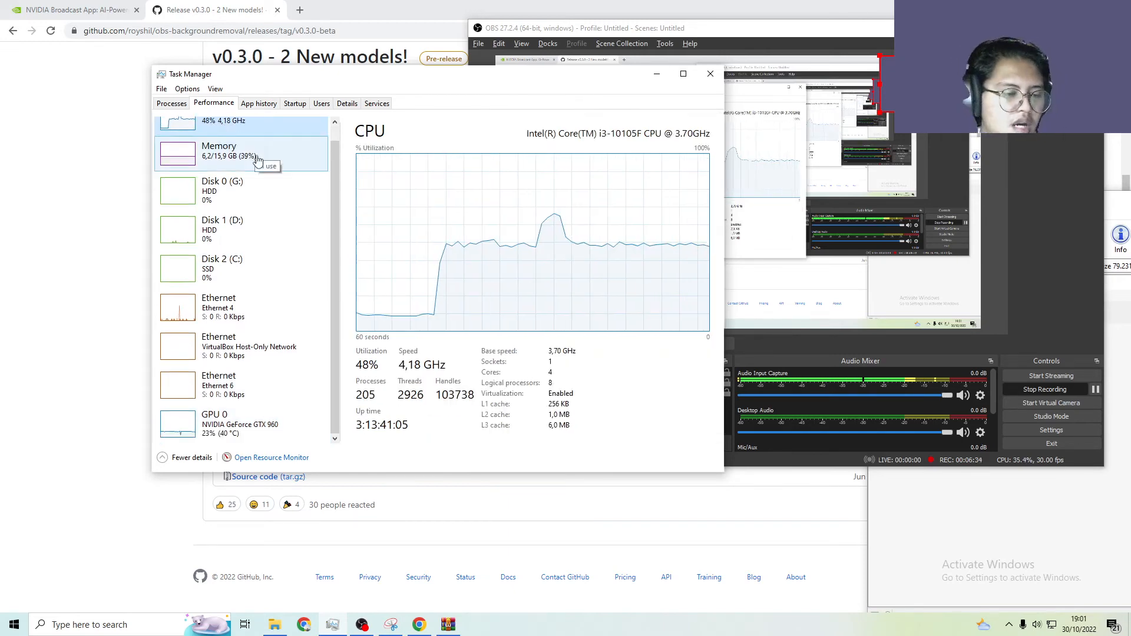
pyautogui.click(261, 428)
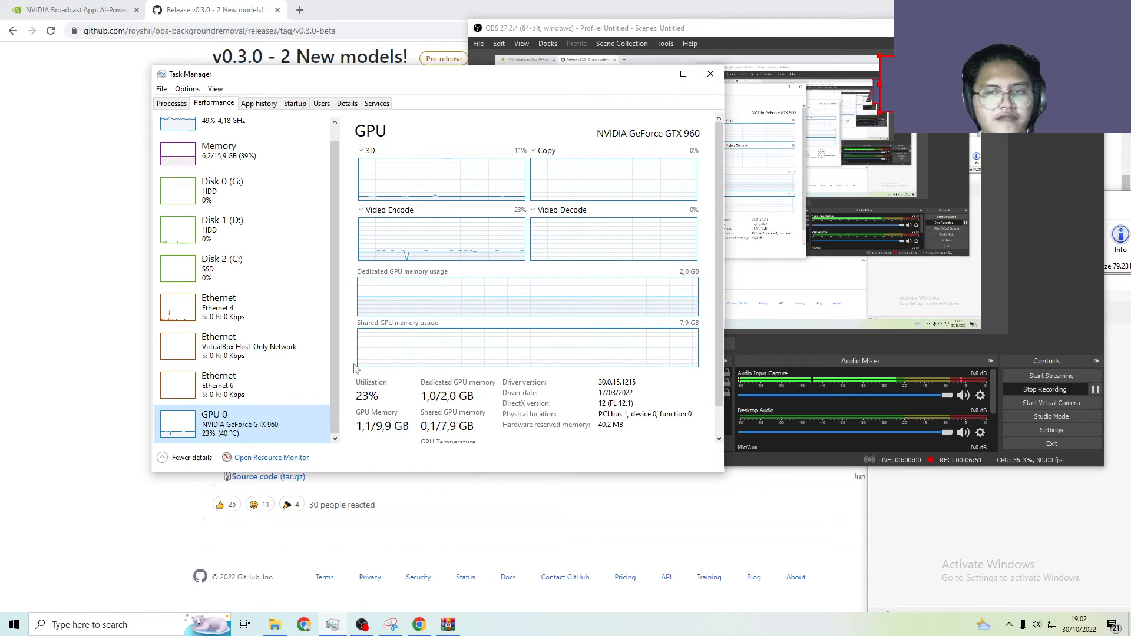
pyautogui.scroll(1, 256, 218)
pyautogui.click(291, 148)
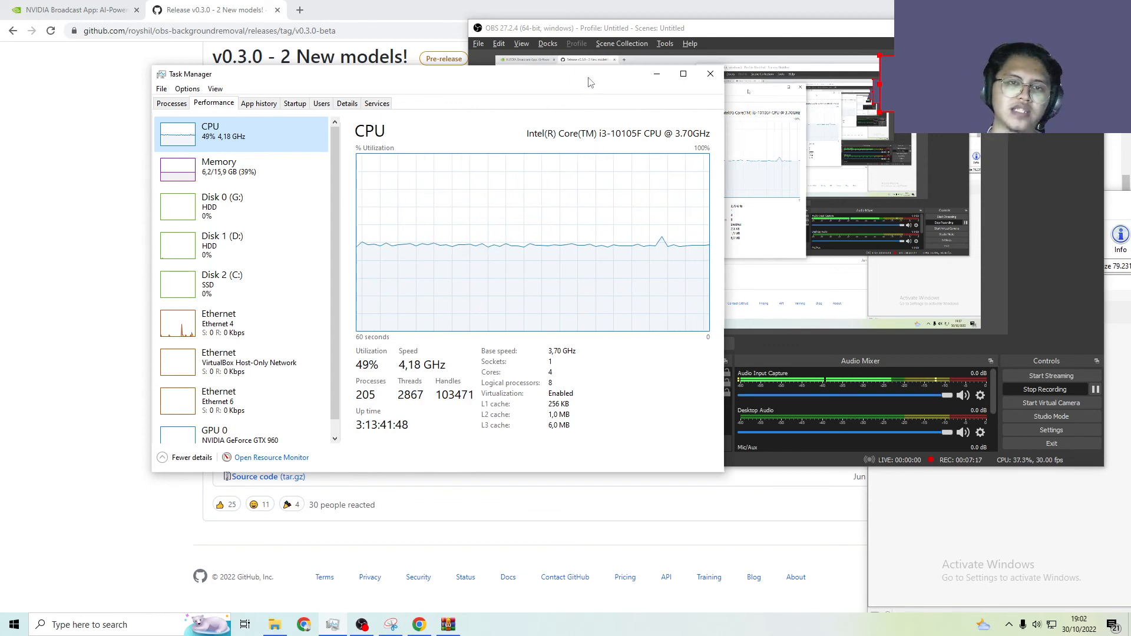
# Minimize Task Manager and reposition the OBS window so its preview, sources list and controls are in view
pyautogui.moveTo(590, 83); pyautogui.dragTo(603, 262)
pyautogui.click(672, 257)
pyautogui.moveTo(713, 33); pyautogui.dragTo(569, 43)
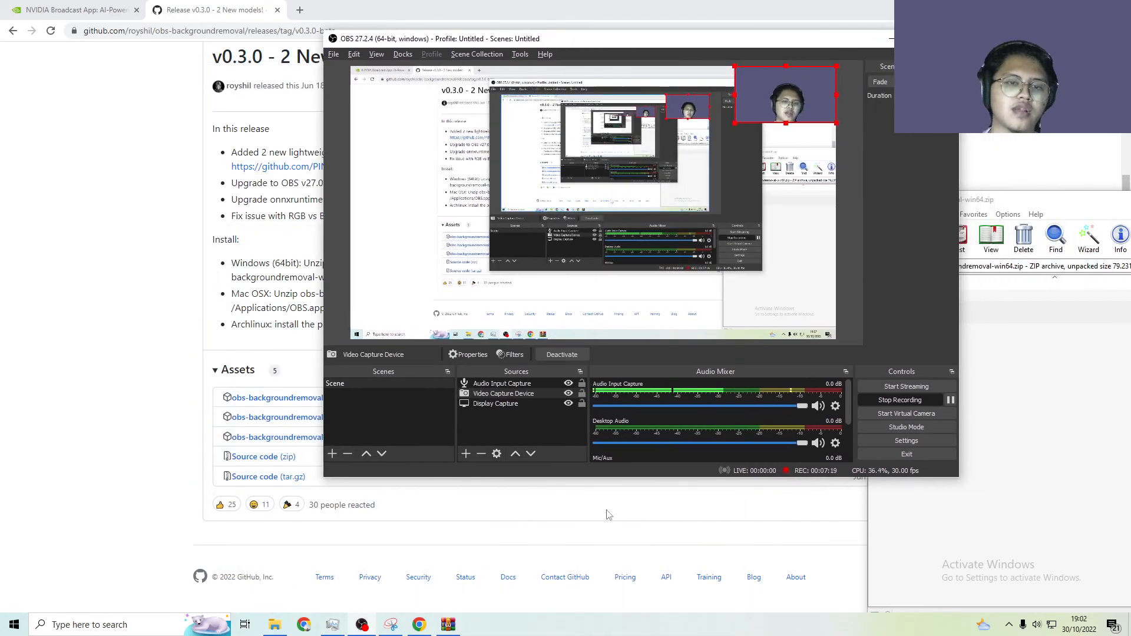
# Restore Task Manager to review the CPU graph alongside the OBS webcam preview, and minimize it again
pyautogui.click(328, 624)
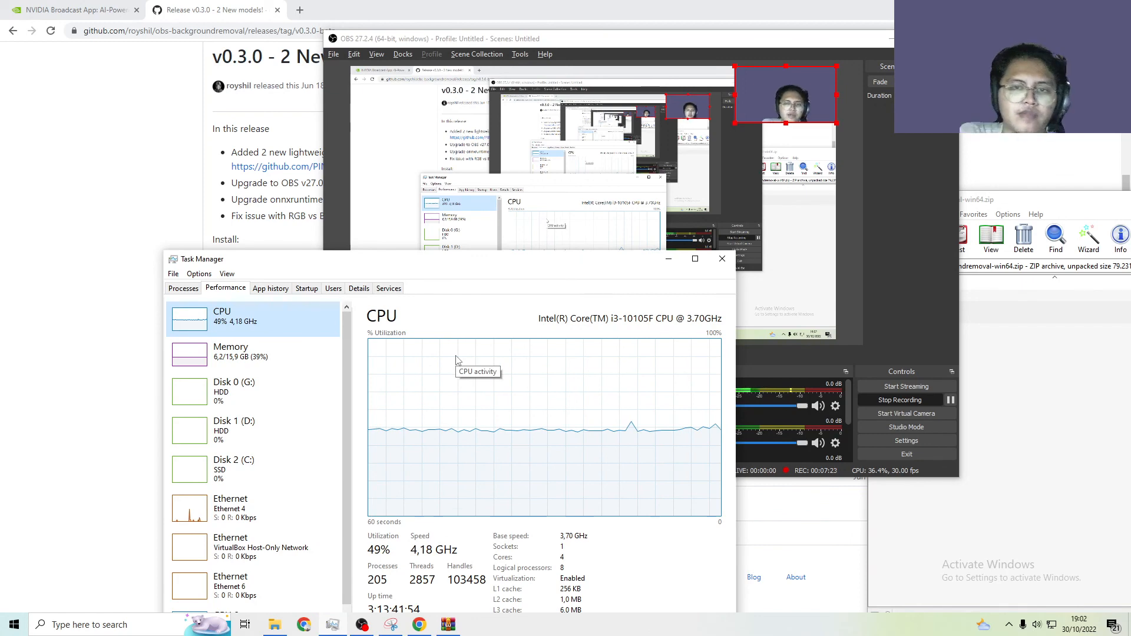
pyautogui.moveTo(567, 260); pyautogui.dragTo(525, 173)
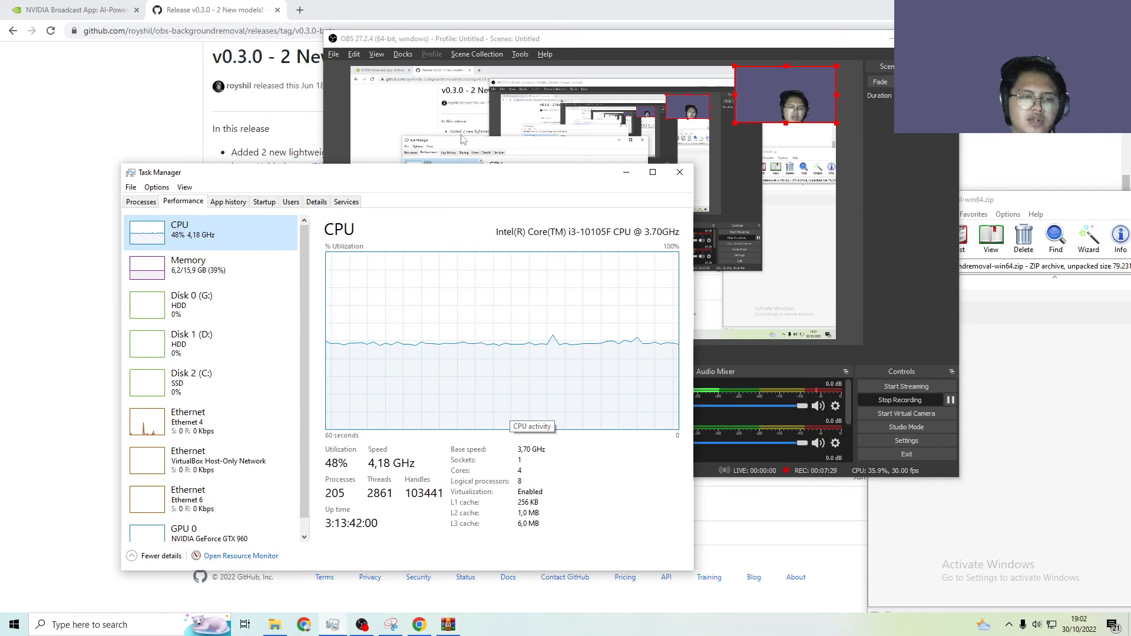
pyautogui.moveTo(465, 174); pyautogui.dragTo(501, 50)
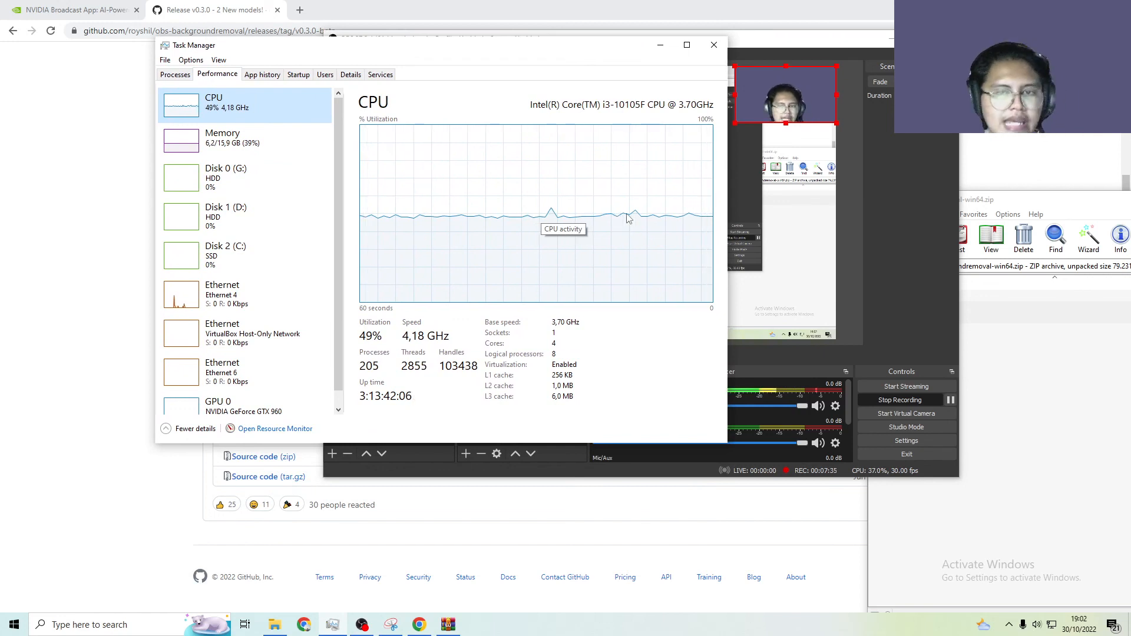
pyautogui.click(666, 52)
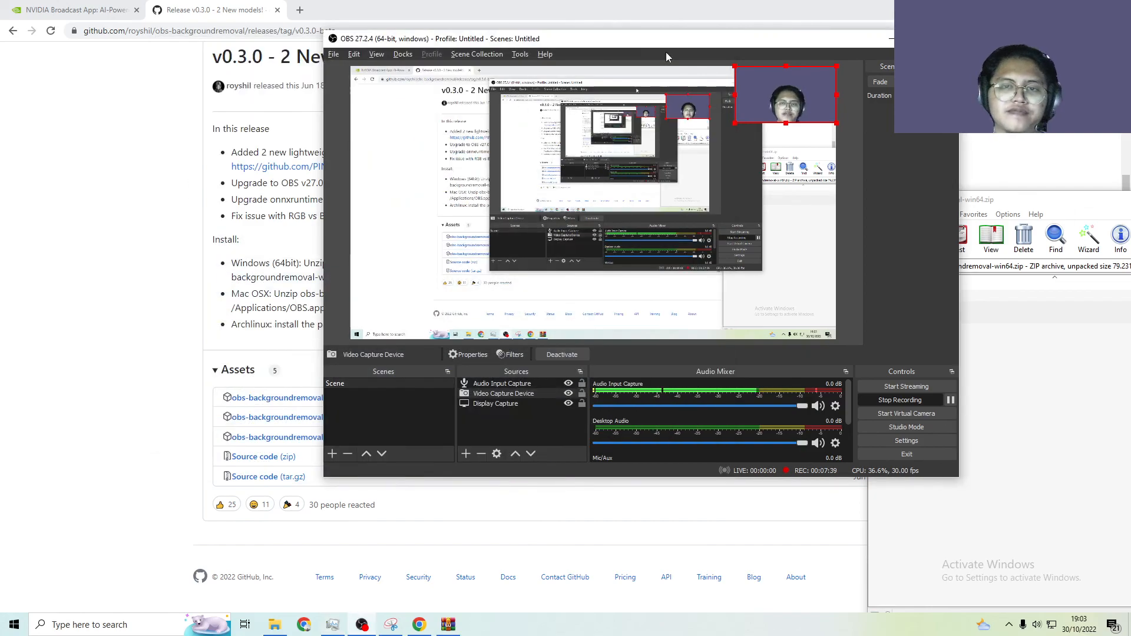